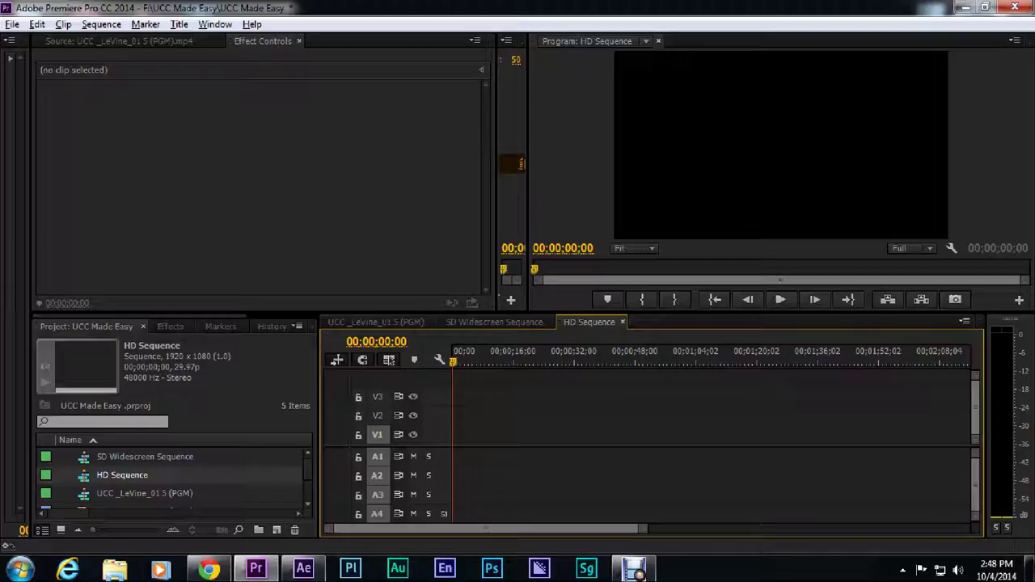
Step: Switch to After Effects and create a new HDTV 1080 29.97 composition with a duration of 0:00:30:00
{"action": "left_click", "coordinate": [304, 569]}
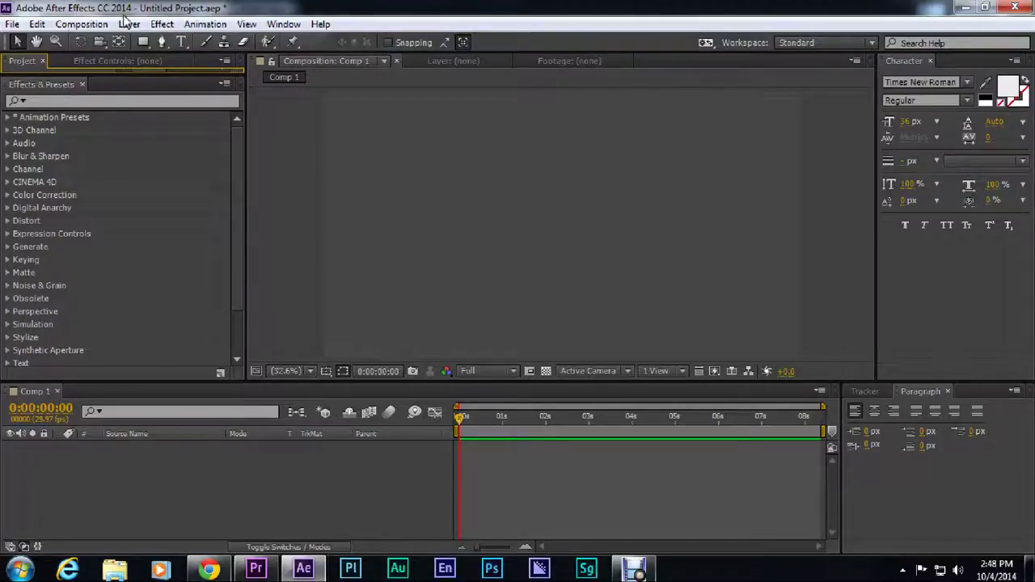
{"action": "left_click", "coordinate": [91, 26]}
{"action": "left_click", "coordinate": [100, 42]}
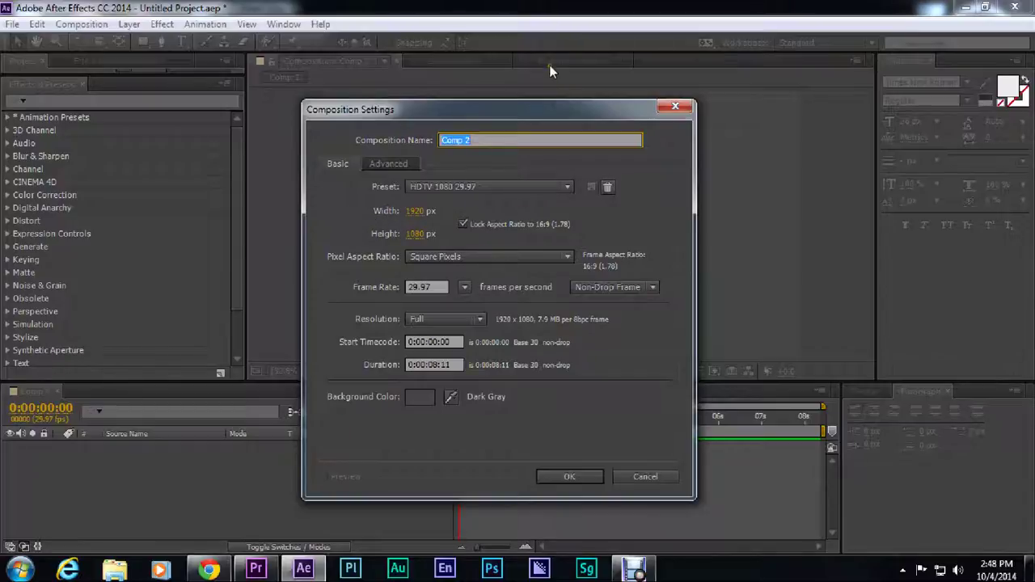
{"action": "mouse_move", "coordinate": [542, 110]}
{"action": "left_mouse_down"}
{"action": "mouse_move", "coordinate": [559, 99]}
{"action": "mouse_move", "coordinate": [553, 109]}
{"action": "left_mouse_up"}
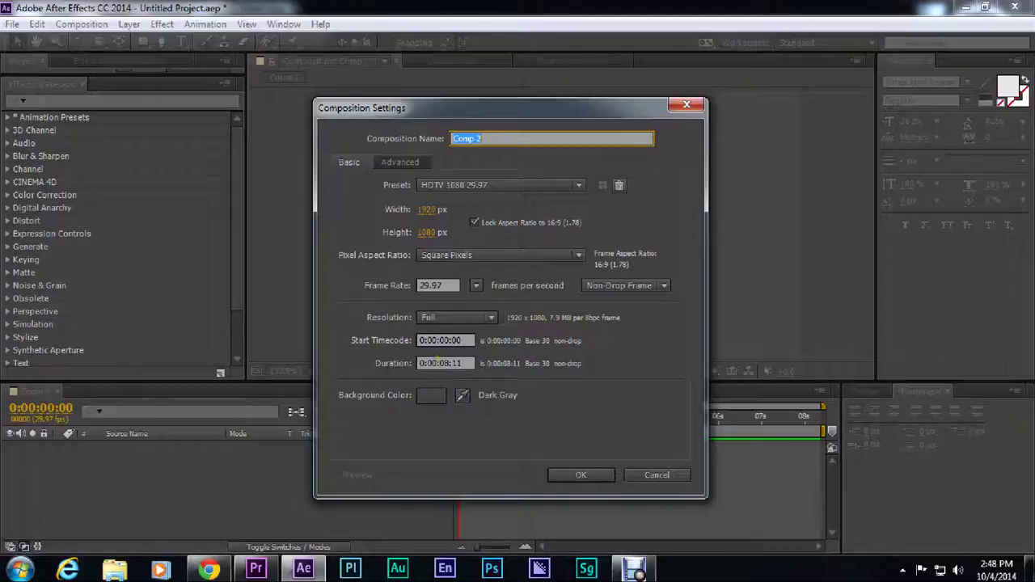
{"action": "left_click_drag", "start_coordinate": [439, 363], "coordinate": [531, 364]}
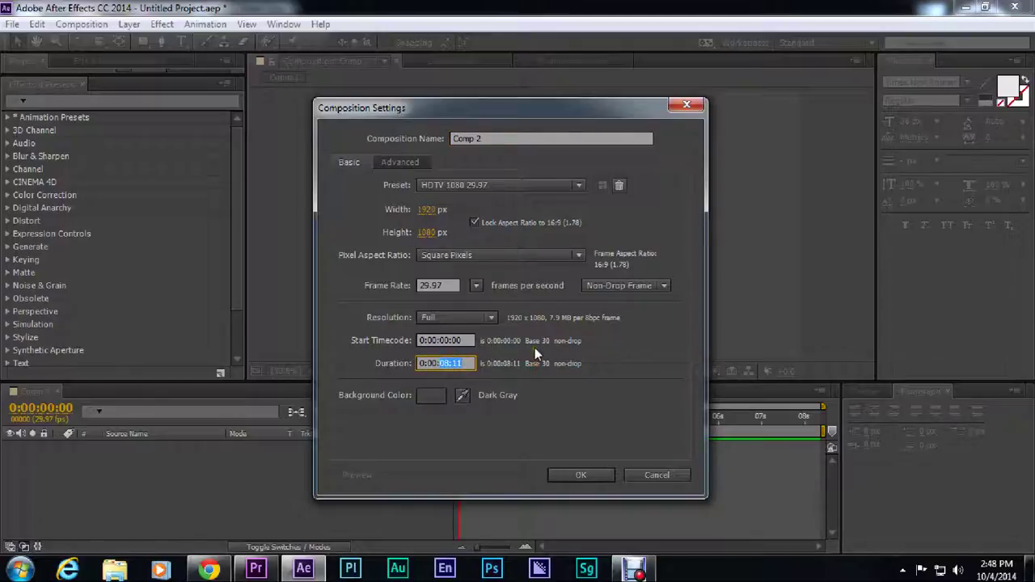
{"action": "type", "text": "30:00"}
{"action": "left_click", "coordinate": [585, 473]}
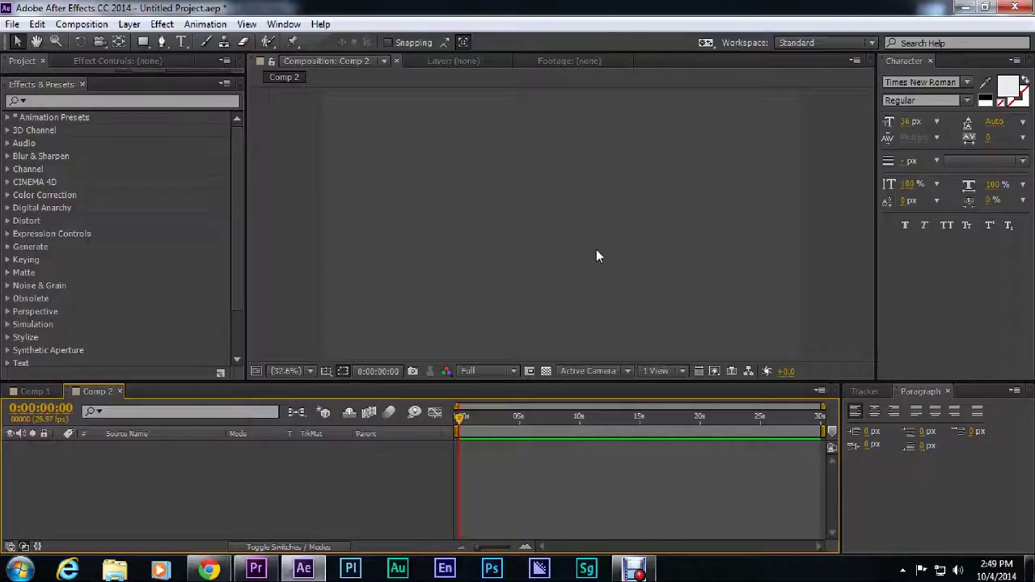
Step: Set the paragraph alignment to centered and add a black solid layer at composition size
{"action": "left_click", "coordinate": [876, 411]}
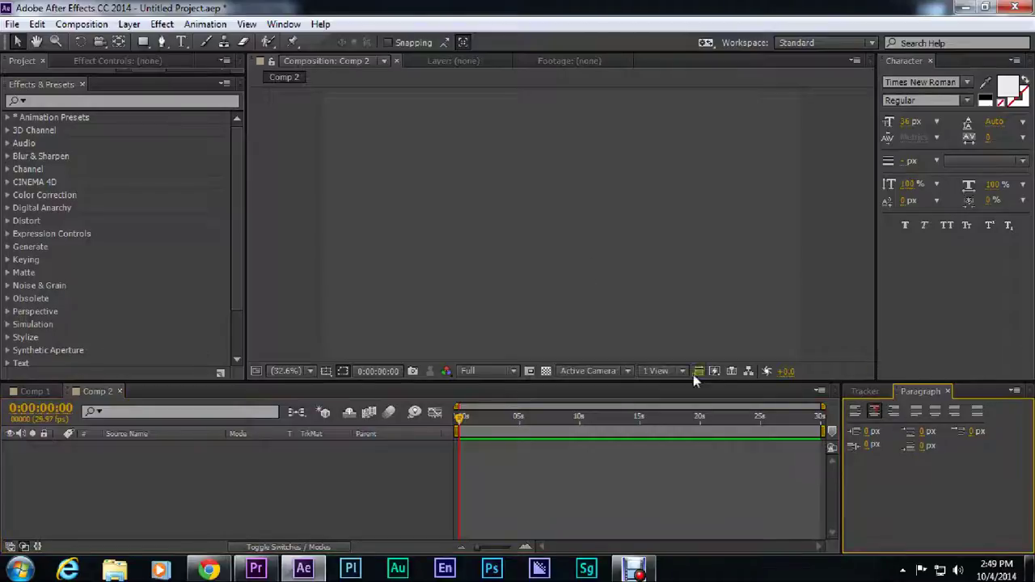
{"action": "left_click", "coordinate": [131, 25]}
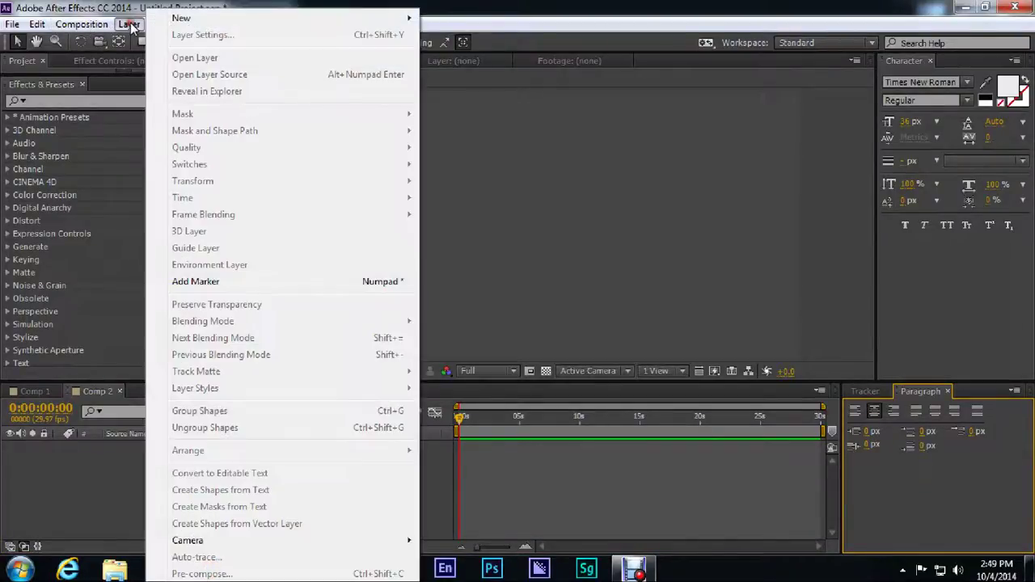
{"action": "mouse_move", "coordinate": [381, 18]}
{"action": "left_click", "coordinate": [455, 36]}
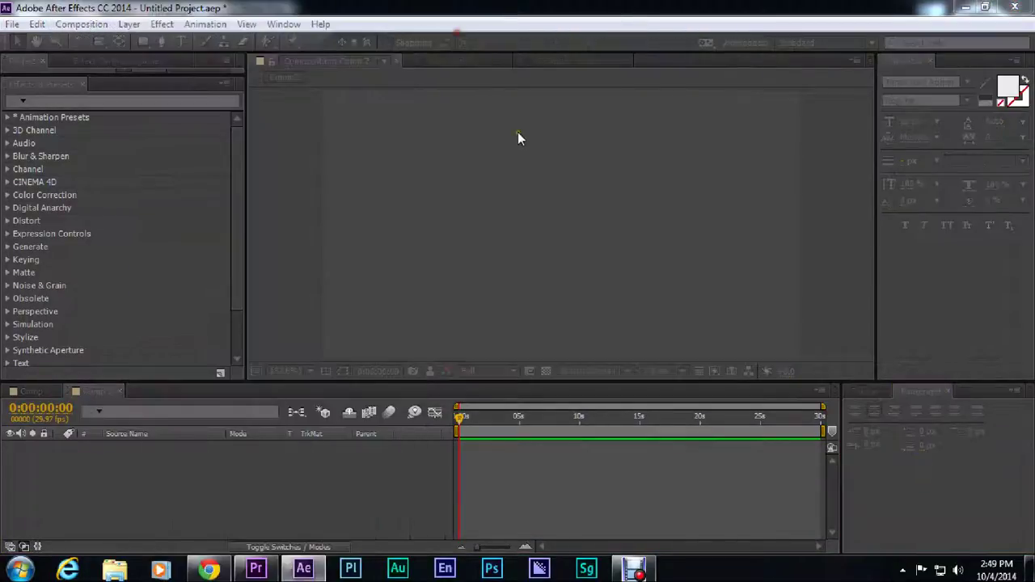
{"action": "left_click_drag", "start_coordinate": [249, 131], "coordinate": [372, 145]}
{"action": "left_click", "coordinate": [432, 340]}
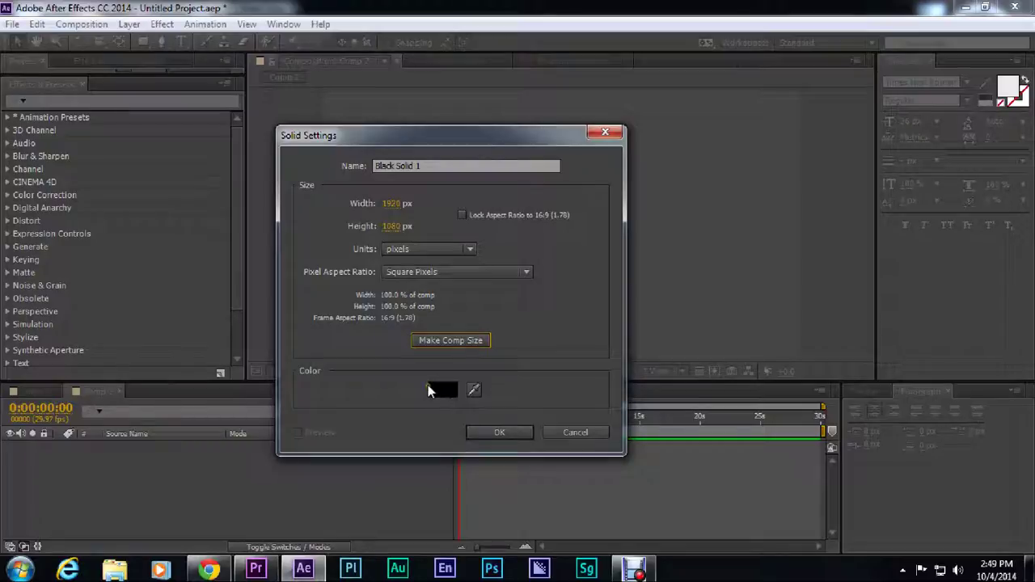
{"action": "left_click", "coordinate": [497, 432]}
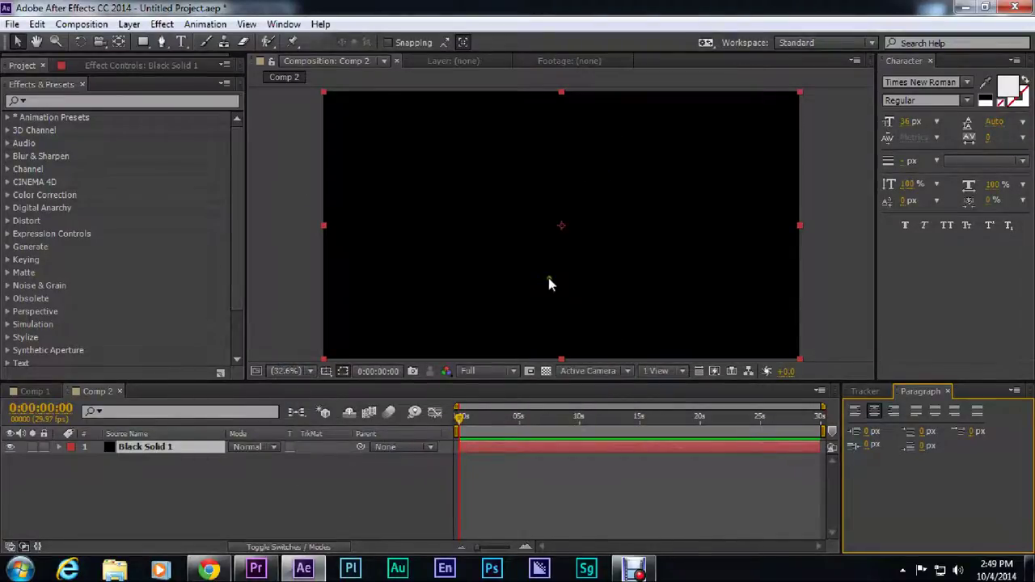
Step: Add a new text layer above the black solid reading "Style!"
{"action": "left_click", "coordinate": [129, 24]}
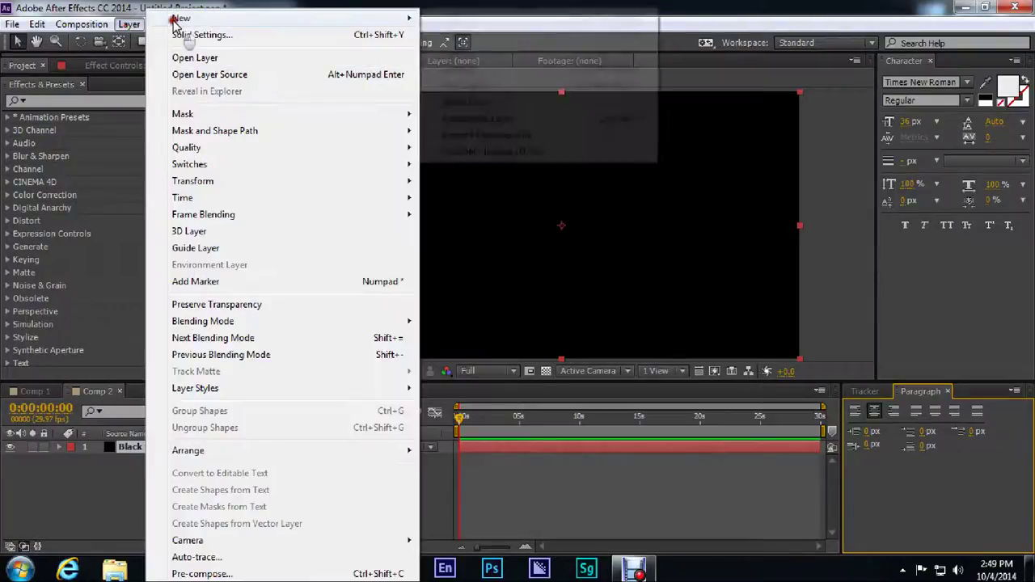
{"action": "mouse_move", "coordinate": [178, 18]}
{"action": "left_click", "coordinate": [453, 19]}
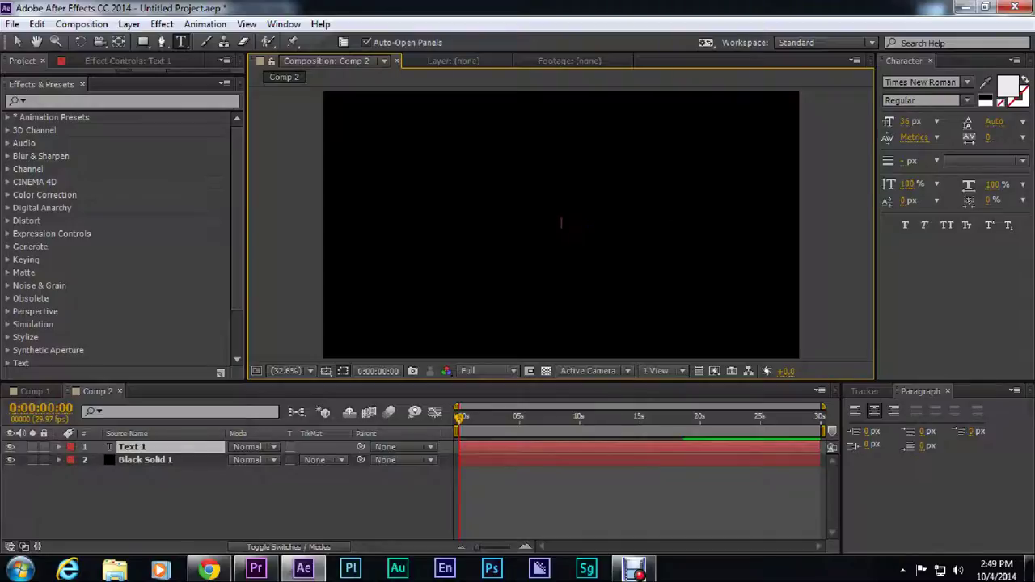
{"action": "type", "text": "Style"}
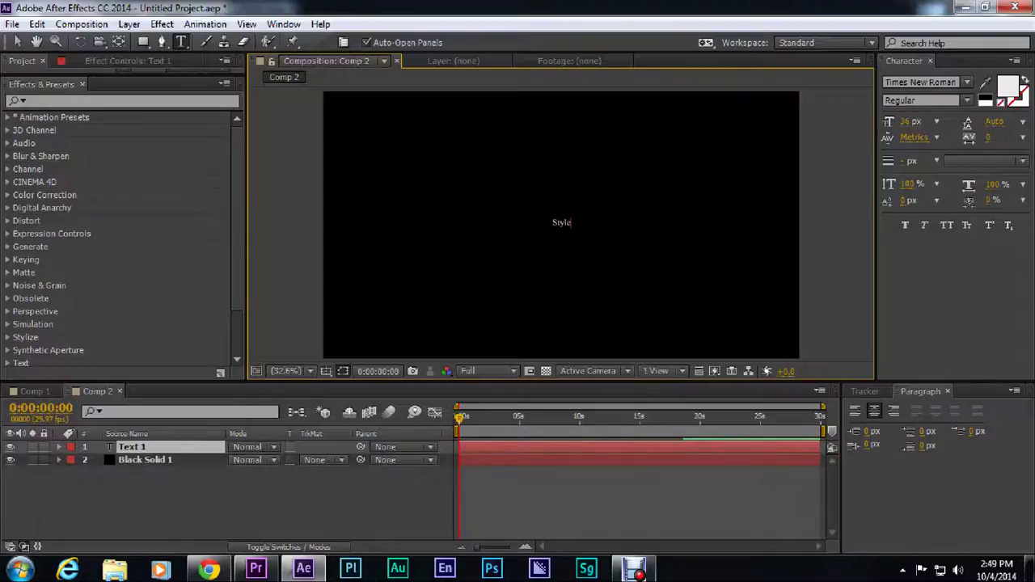
{"action": "type", "text": "!"}
Step: Set the whole "Style!" text to a font size of 342 px and move it down to the middle of the frame
{"action": "key", "text": "ctrl+a"}
{"action": "left_click_drag", "start_coordinate": [912, 121], "coordinate": [1021, 120]}
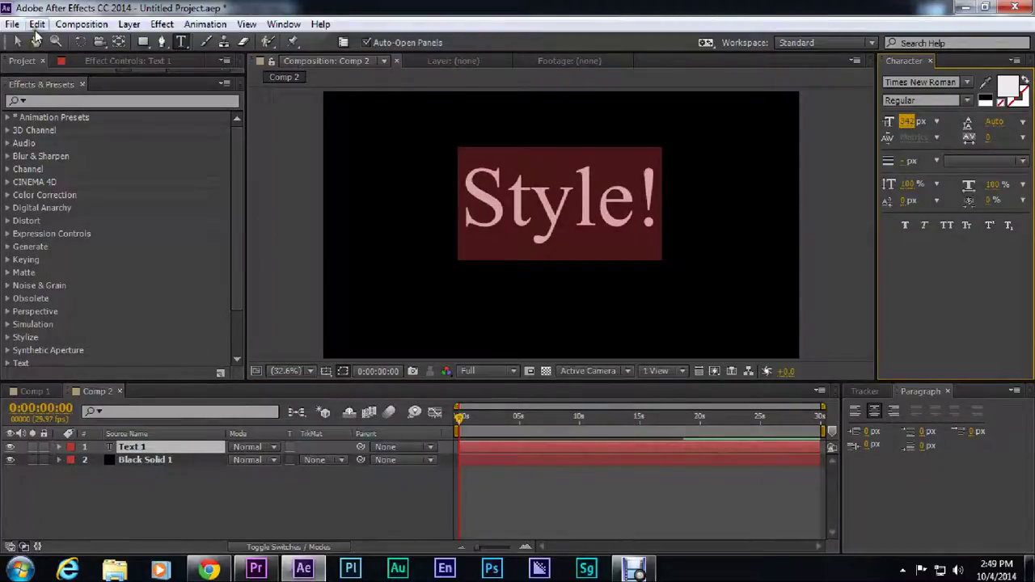
{"action": "left_click", "coordinate": [17, 41]}
{"action": "left_click_drag", "start_coordinate": [577, 210], "coordinate": [596, 224]}
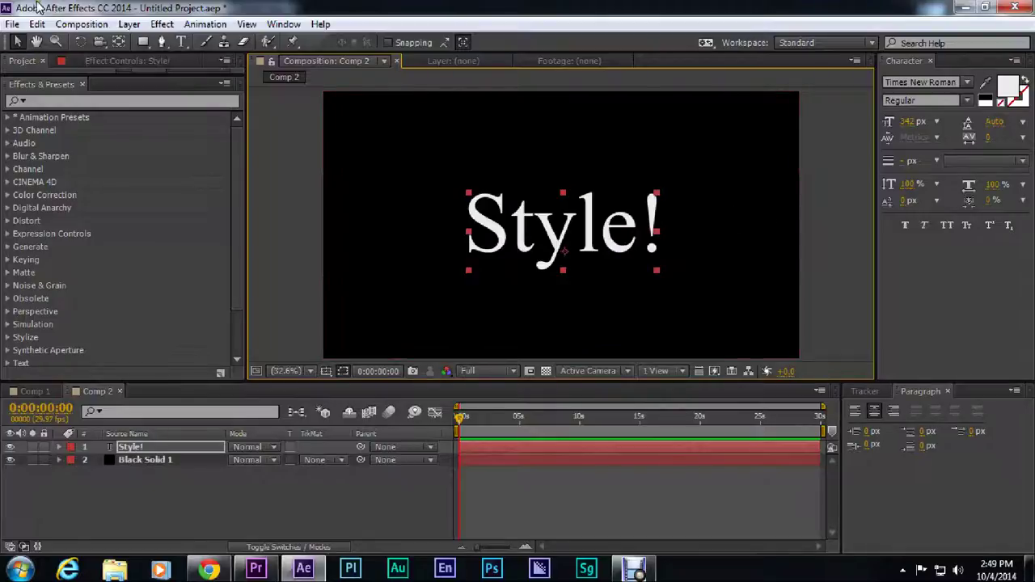
Step: Start saving the project under a new name, creating and opening a folder named "Text Tutorial" on the AV (F:) drive
{"action": "left_click", "coordinate": [12, 24]}
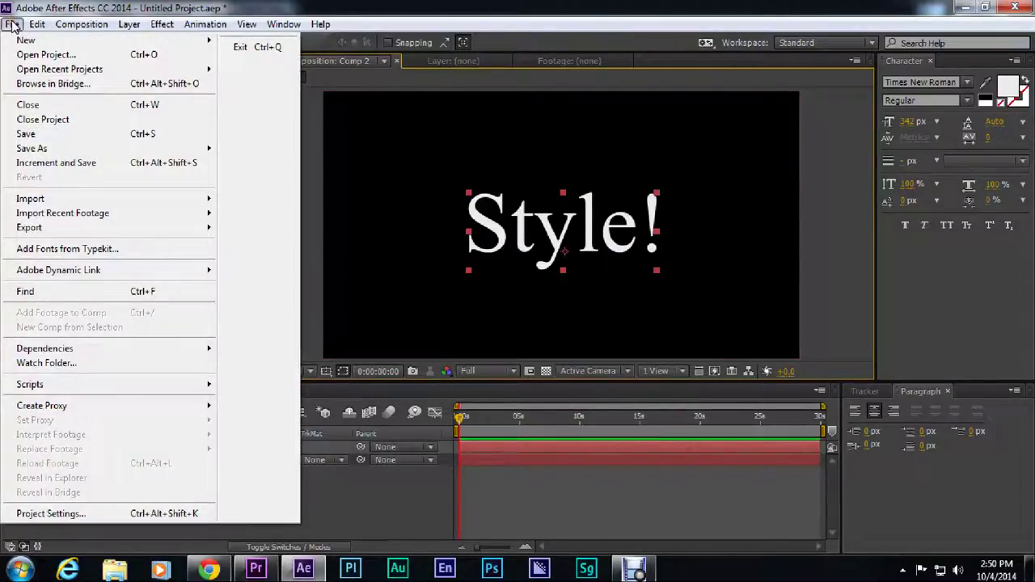
{"action": "left_click", "coordinate": [42, 149]}
{"action": "left_click", "coordinate": [257, 149]}
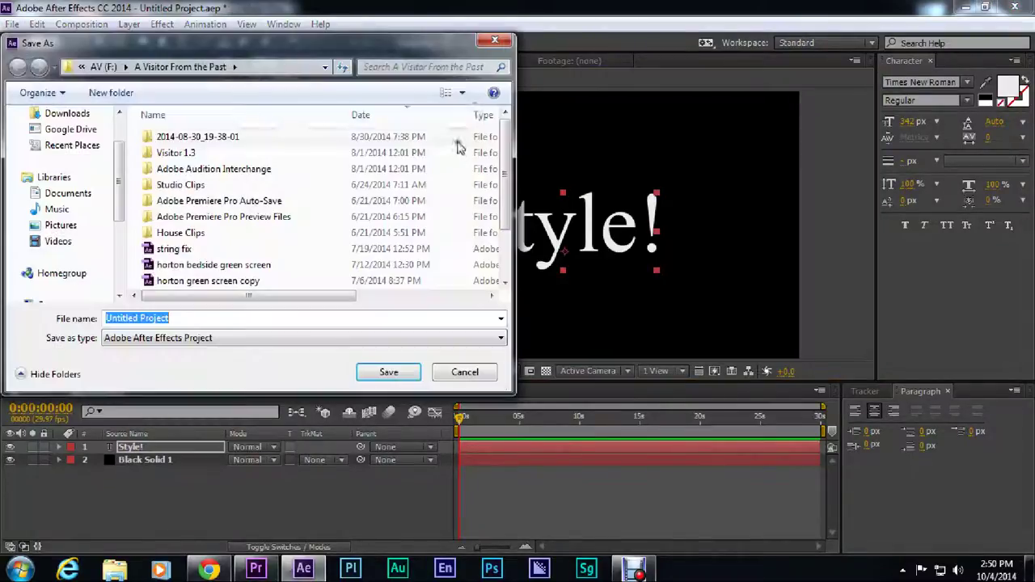
{"action": "left_click_drag", "start_coordinate": [359, 47], "coordinate": [635, 117]}
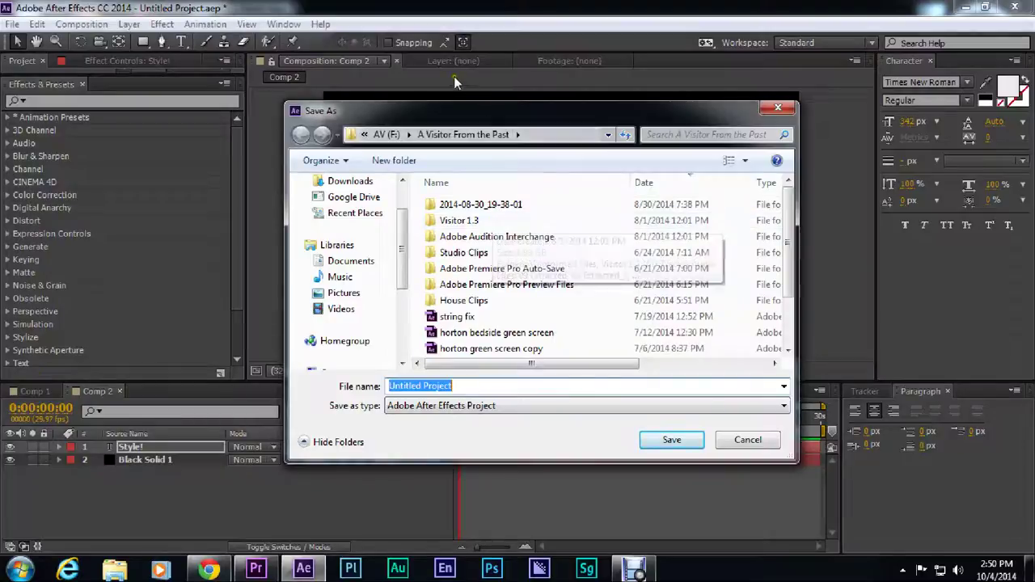
{"action": "left_click", "coordinate": [385, 135]}
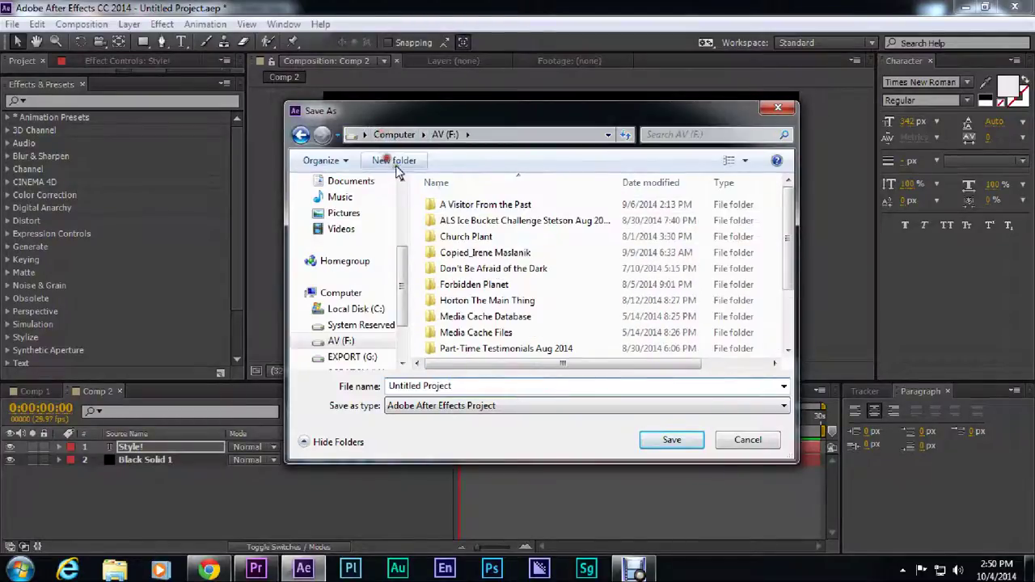
{"action": "left_click", "coordinate": [394, 160]}
{"action": "left_click_drag", "start_coordinate": [555, 119], "coordinate": [534, 128]}
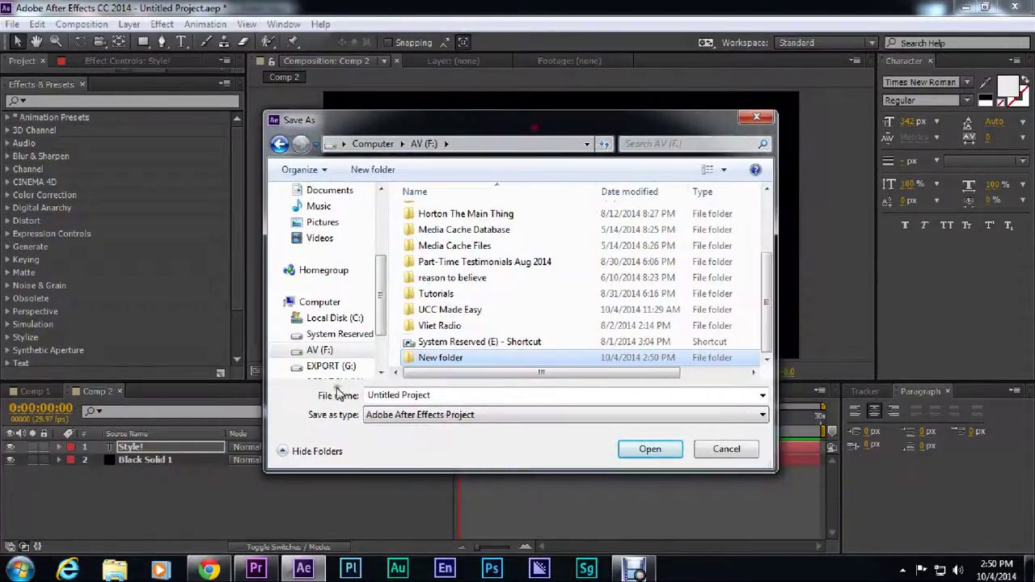
{"action": "left_click", "coordinate": [441, 356]}
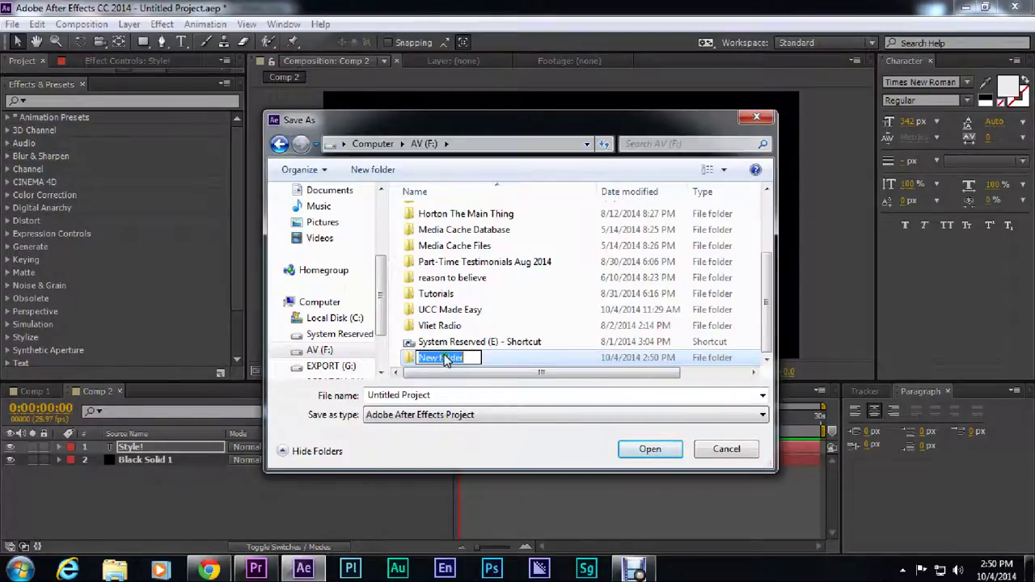
{"action": "type", "text": "T"}
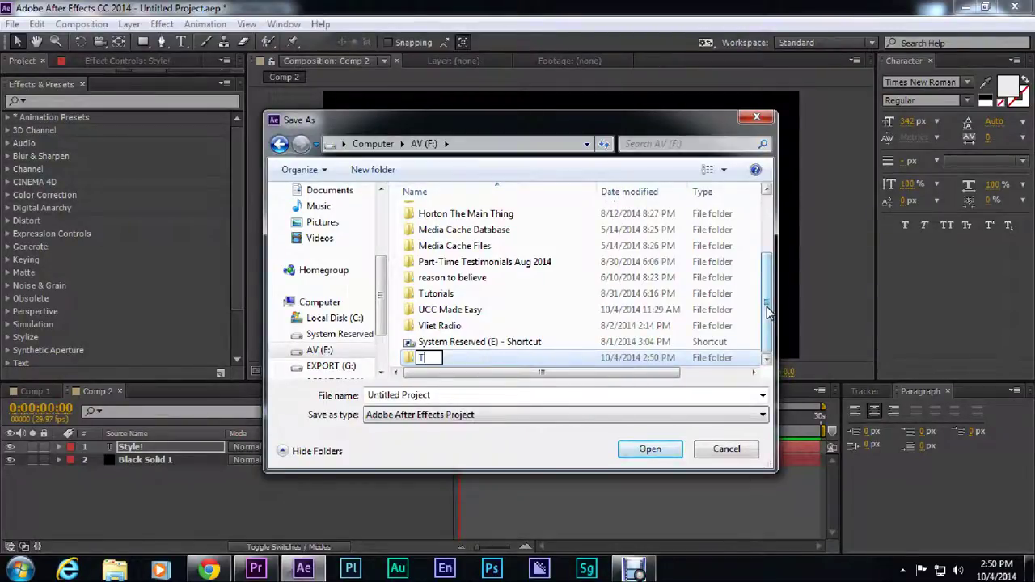
{"action": "type", "text": "ext Tutorial"}
{"action": "key", "text": "Return"}
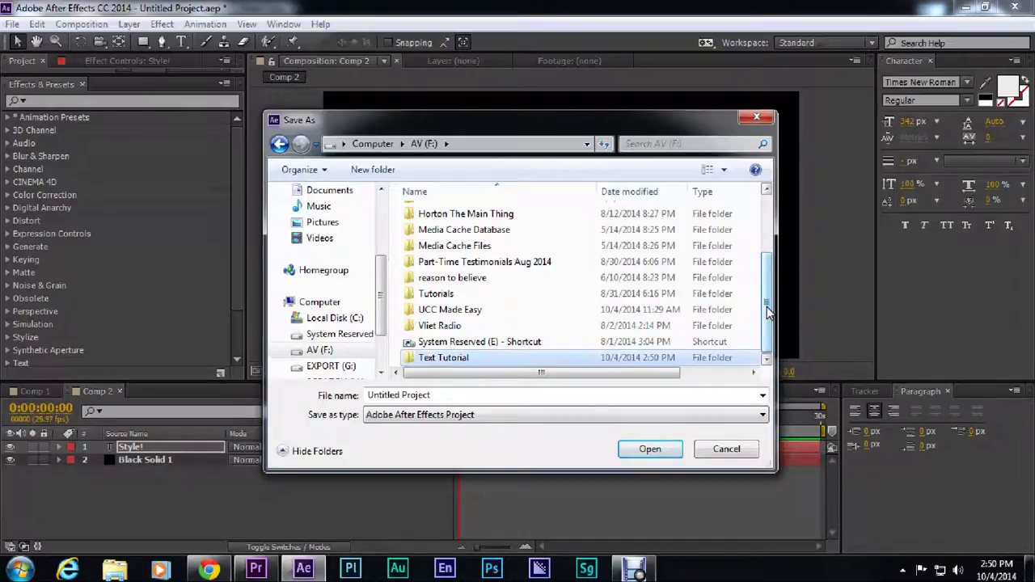
{"action": "key", "text": "Return"}
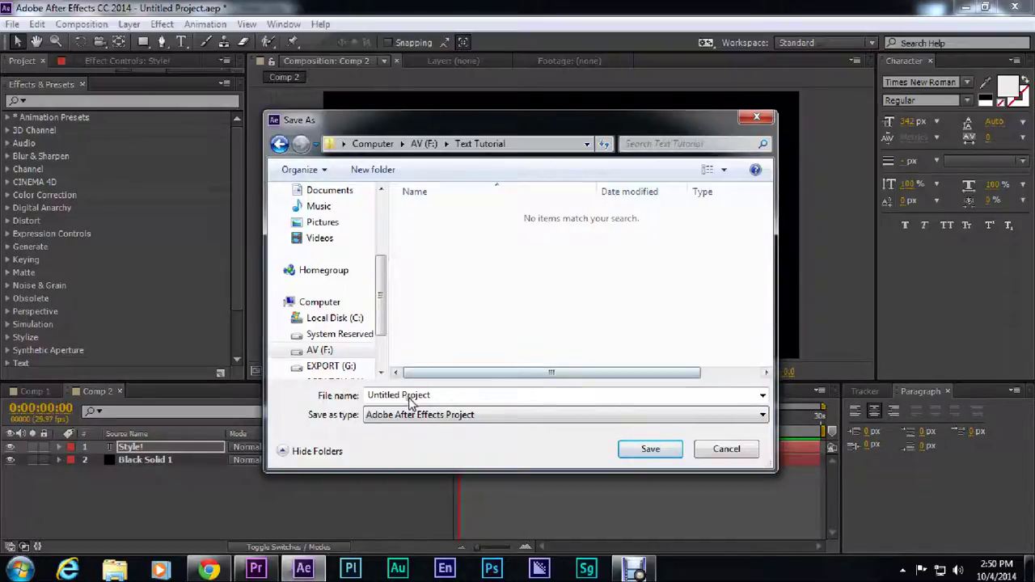
Step: Save the After Effects project as "Title in AE" in the Text Tutorial folder
{"action": "left_click", "coordinate": [441, 397]}
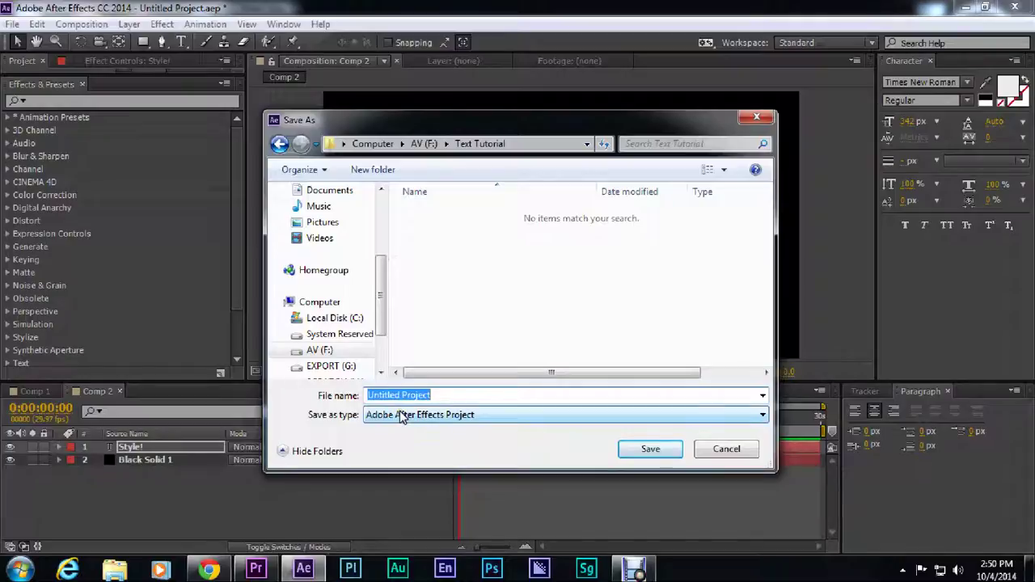
{"action": "type", "text": "Tit"}
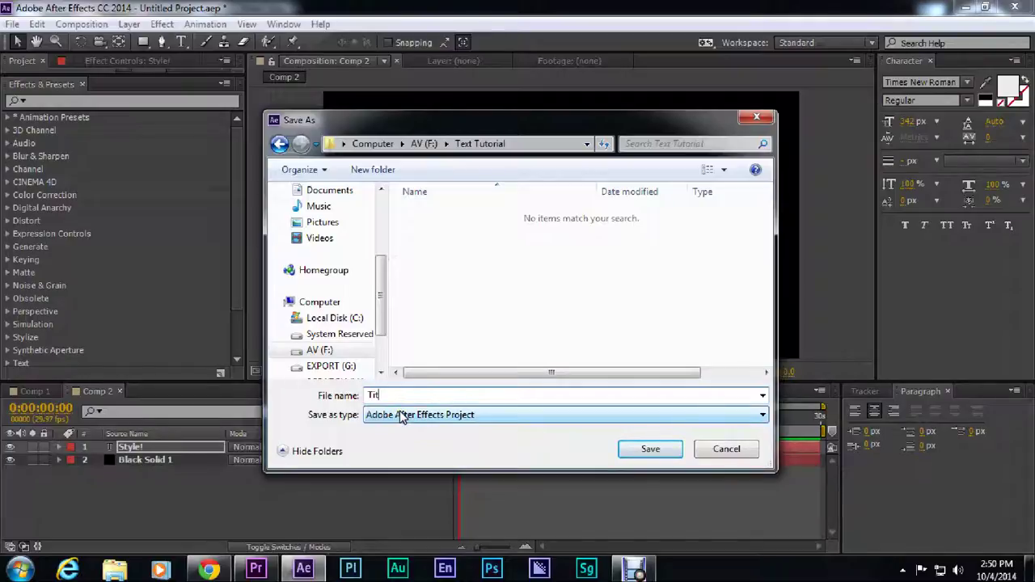
{"action": "type", "text": "le in AE"}
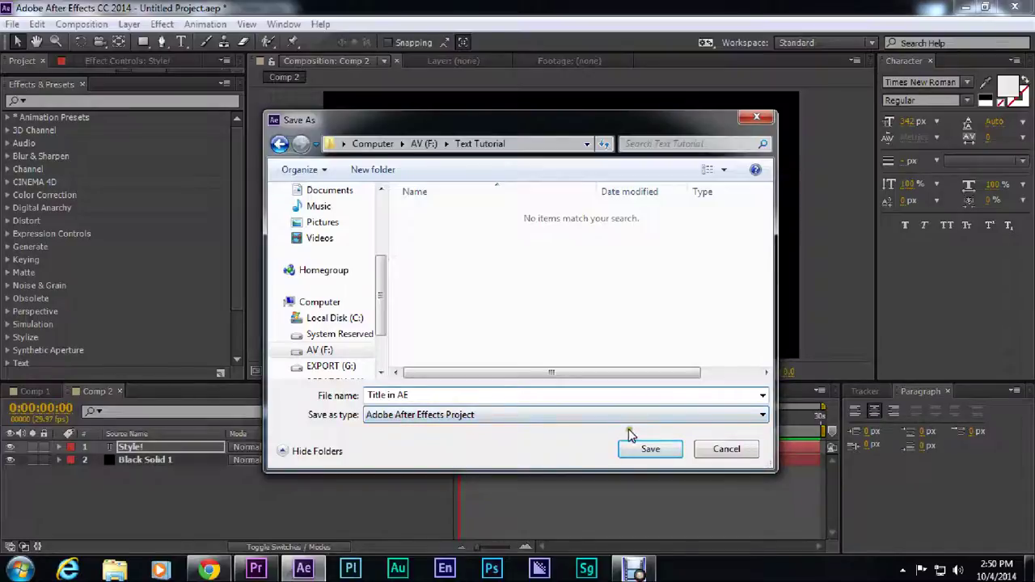
{"action": "left_click", "coordinate": [650, 449]}
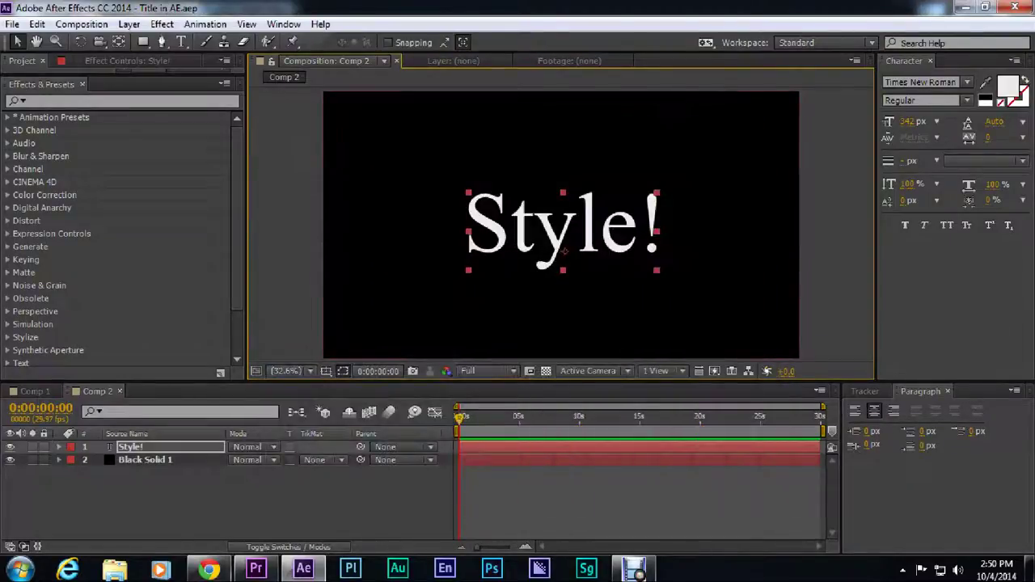
Step: Switch to Premiere Pro and bring up the SD Widescreen Sequence in the timeline
{"action": "left_click", "coordinate": [255, 570]}
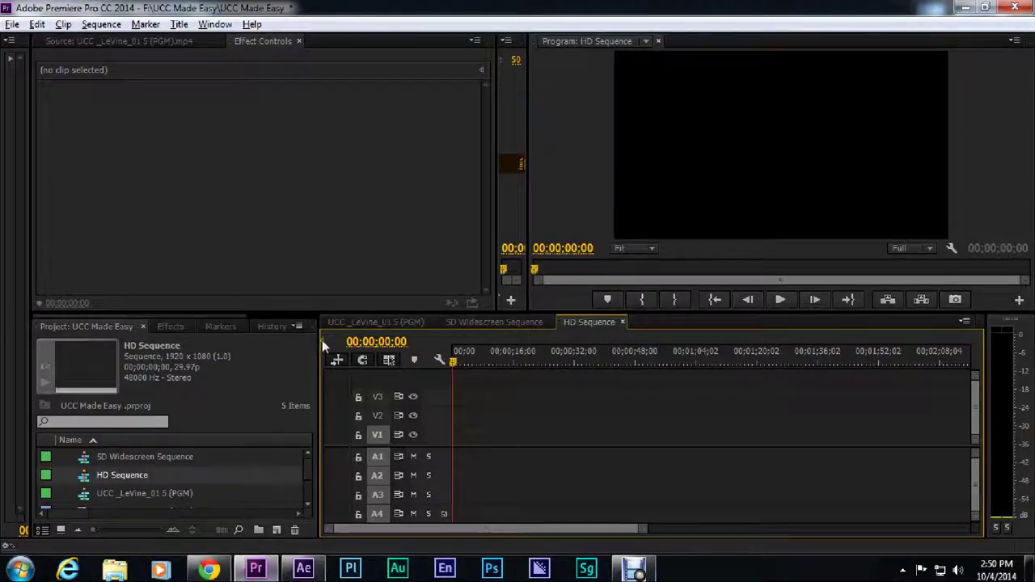
{"action": "left_click", "coordinate": [500, 323]}
{"action": "left_click", "coordinate": [588, 322]}
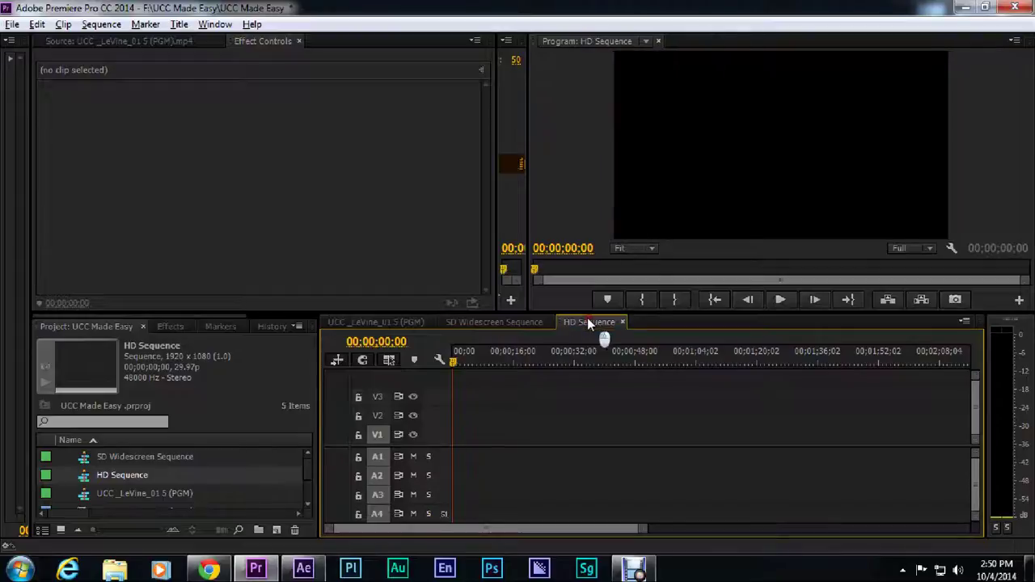
{"action": "left_click", "coordinate": [502, 322]}
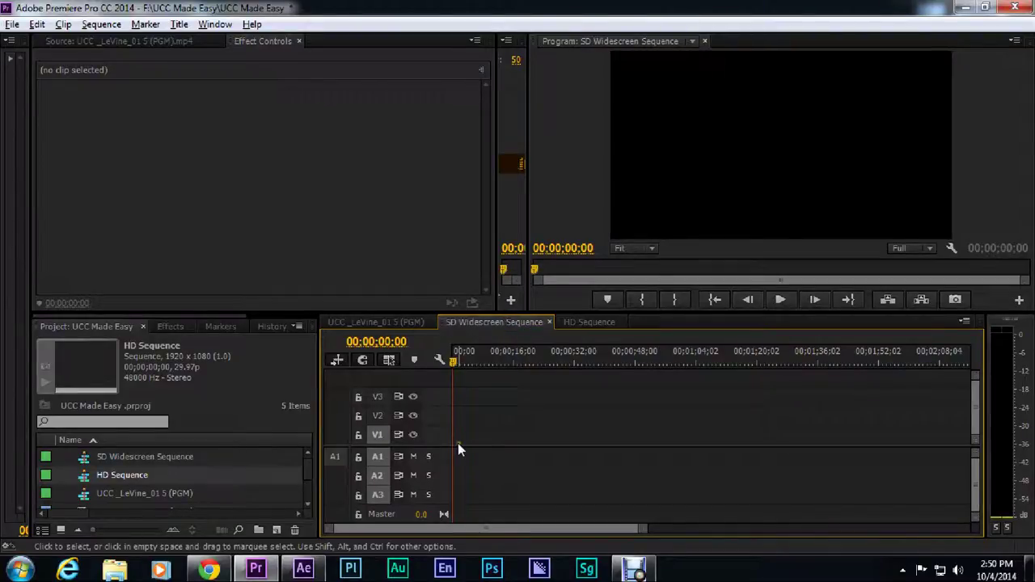
Step: Import Comp 2 through Adobe Dynamic Link from Title in AE.aep in the Text Tutorial folder on the AV (F:) drive
{"action": "left_click", "coordinate": [11, 24]}
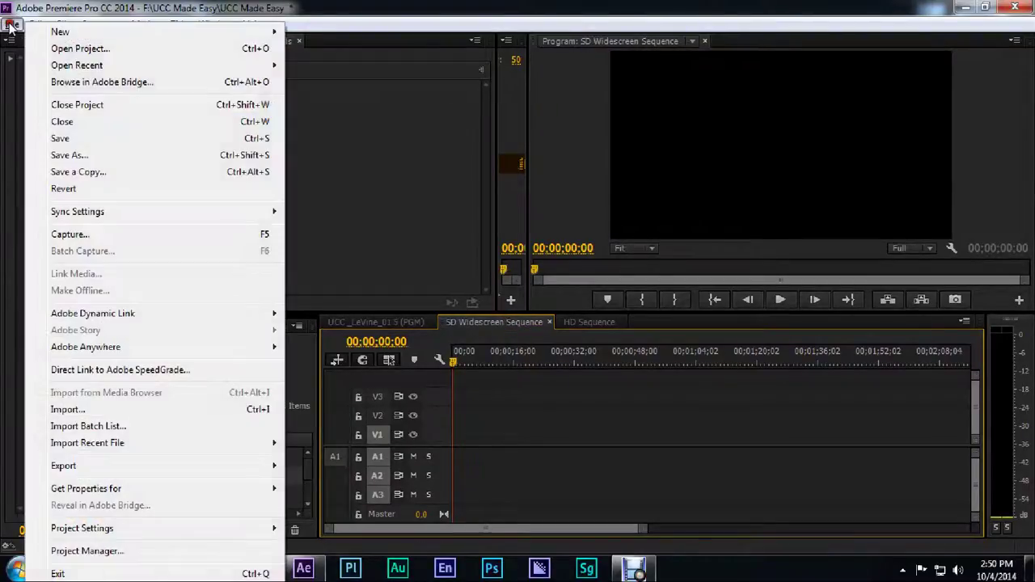
{"action": "mouse_move", "coordinate": [79, 315]}
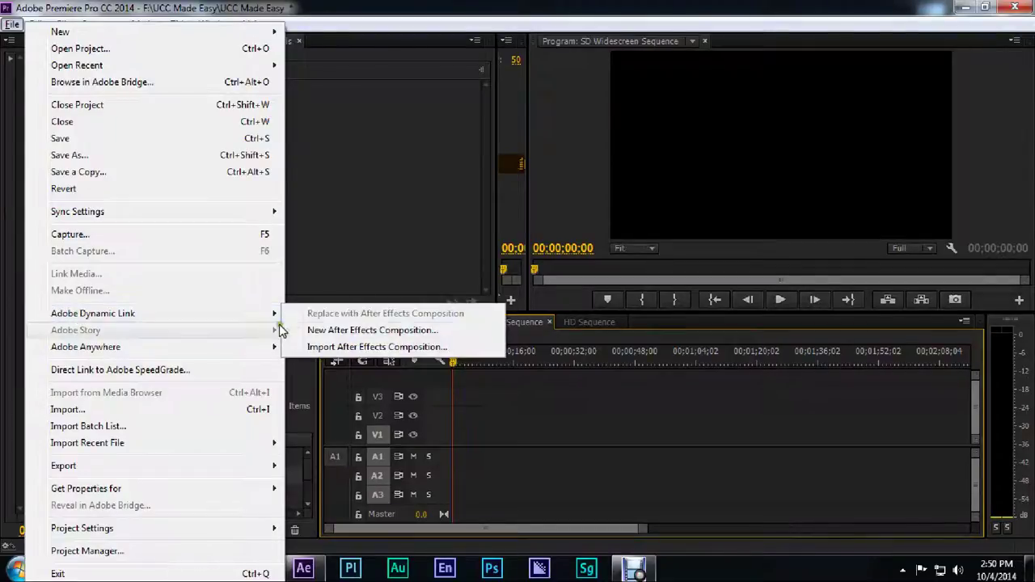
{"action": "left_click", "coordinate": [366, 348]}
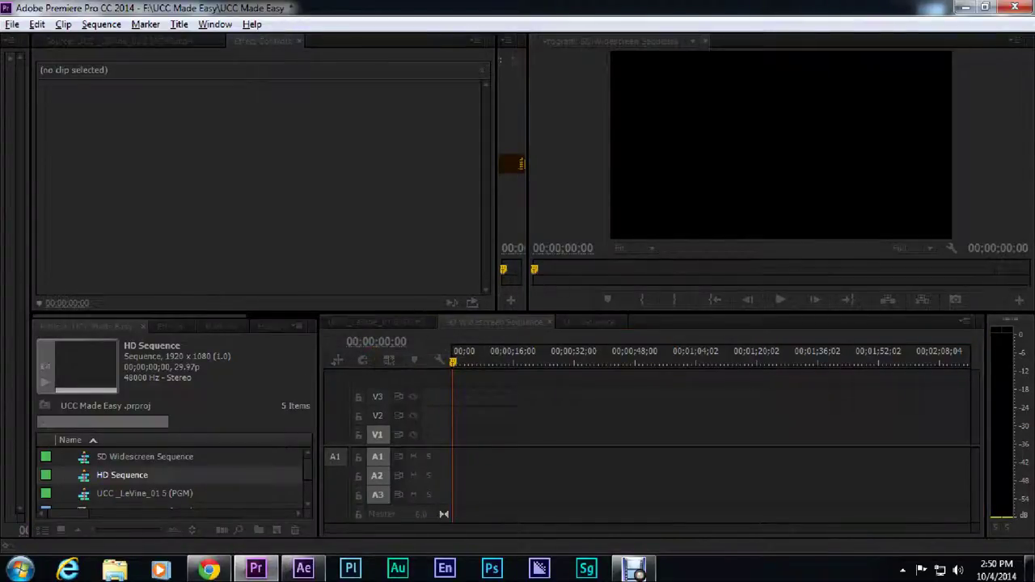
{"action": "left_click_drag", "start_coordinate": [913, 84], "coordinate": [407, 89]}
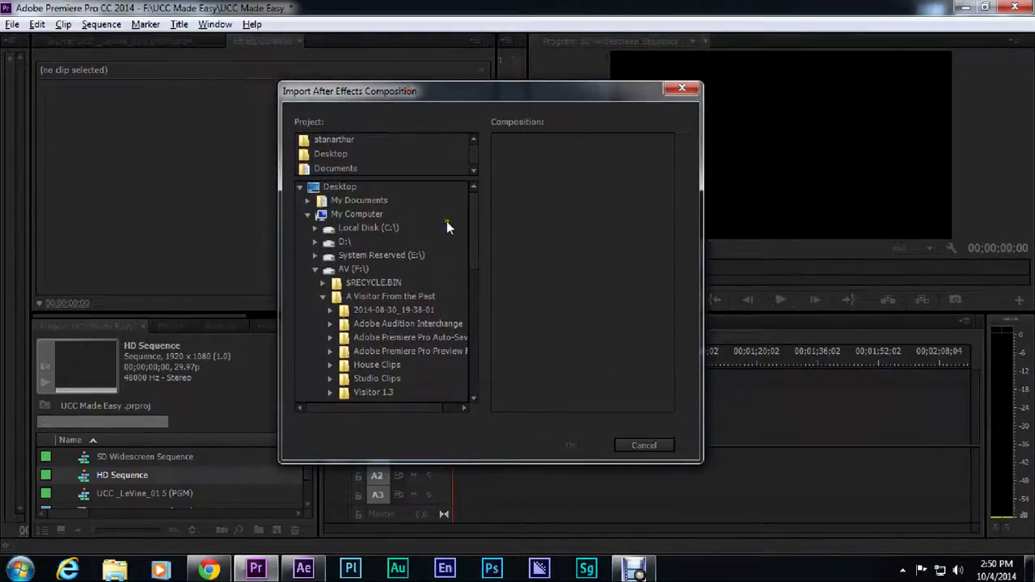
{"action": "scroll", "coordinate": [476, 216], "scroll_direction": "down", "scroll_amount": 2}
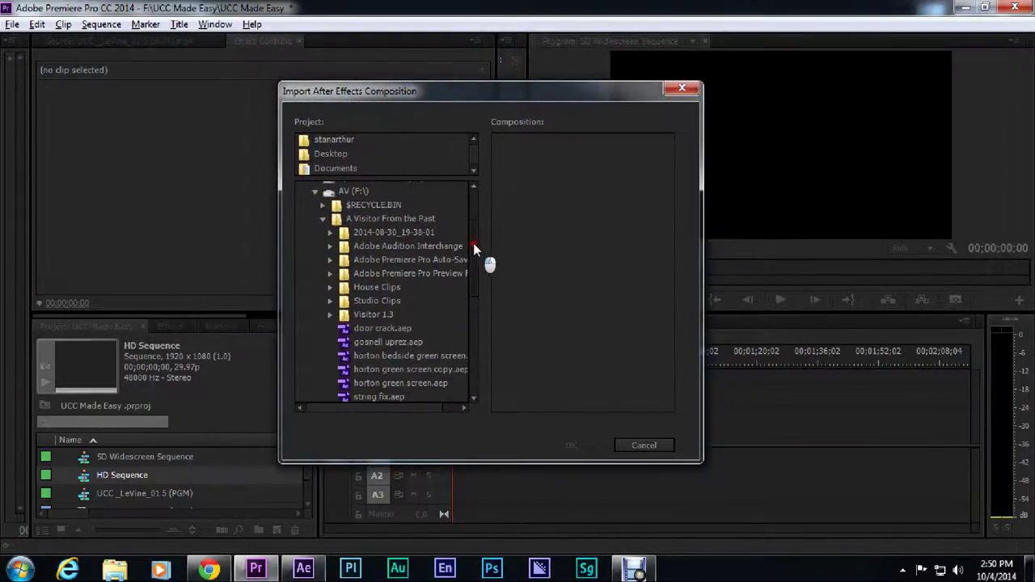
{"action": "left_click_drag", "start_coordinate": [473, 243], "coordinate": [479, 343]}
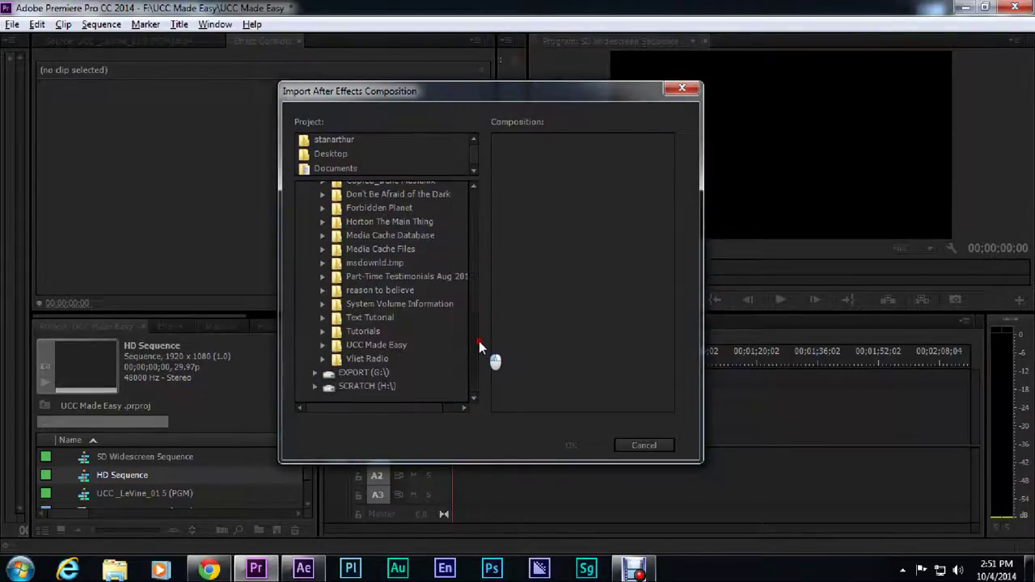
{"action": "left_click", "coordinate": [322, 318]}
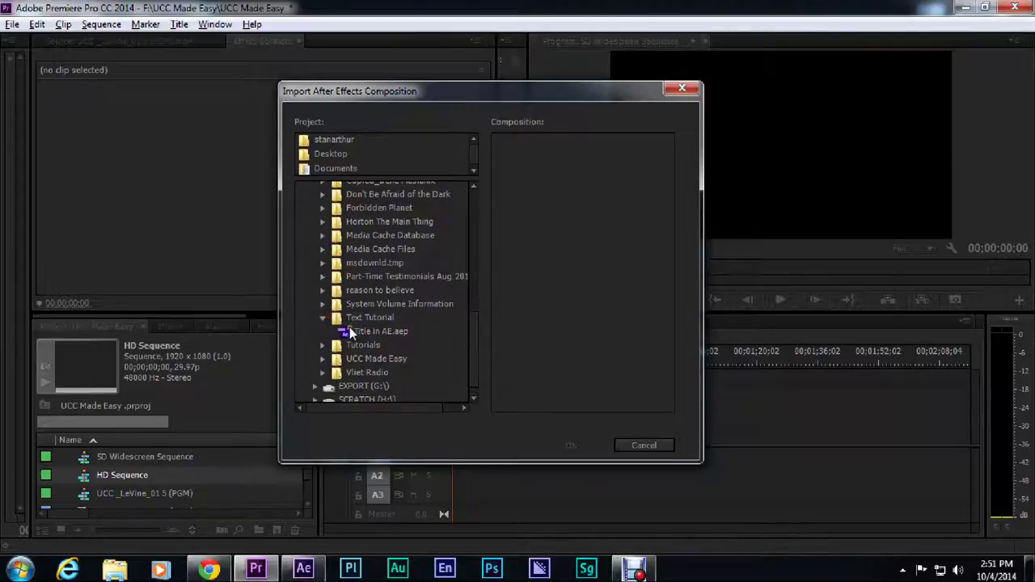
{"action": "left_click", "coordinate": [342, 331]}
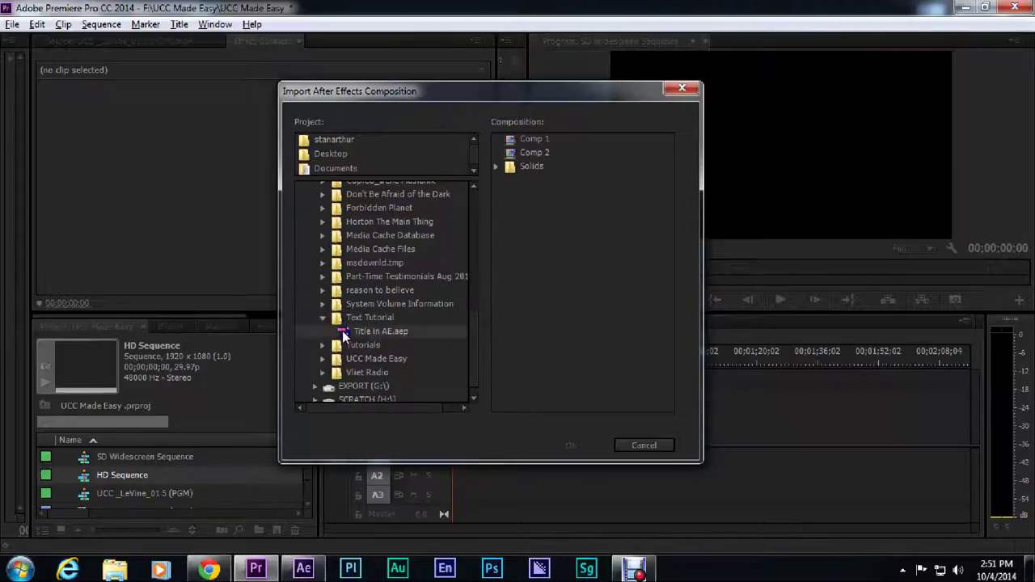
{"action": "left_click", "coordinate": [517, 152]}
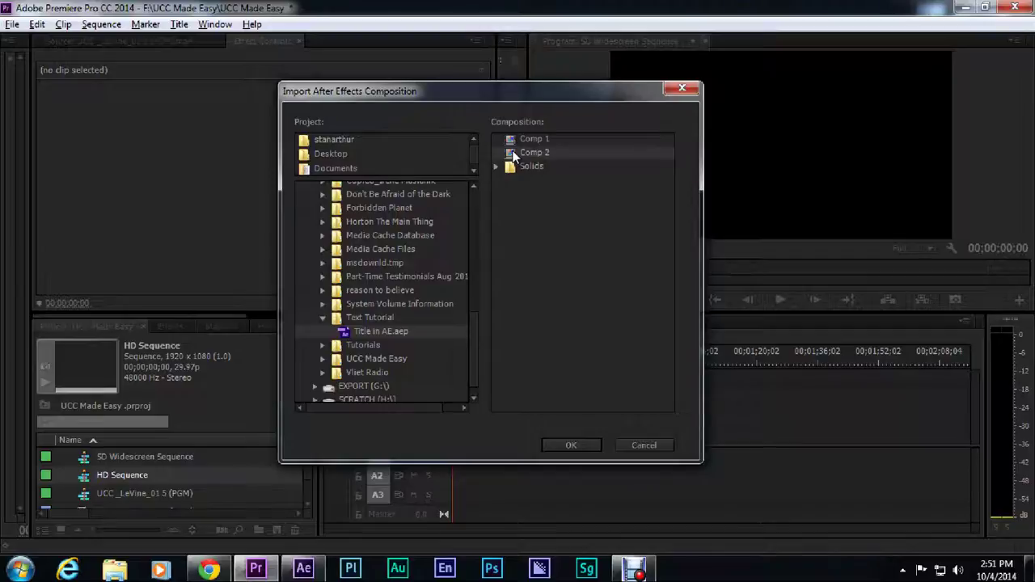
{"action": "double_click", "coordinate": [514, 154]}
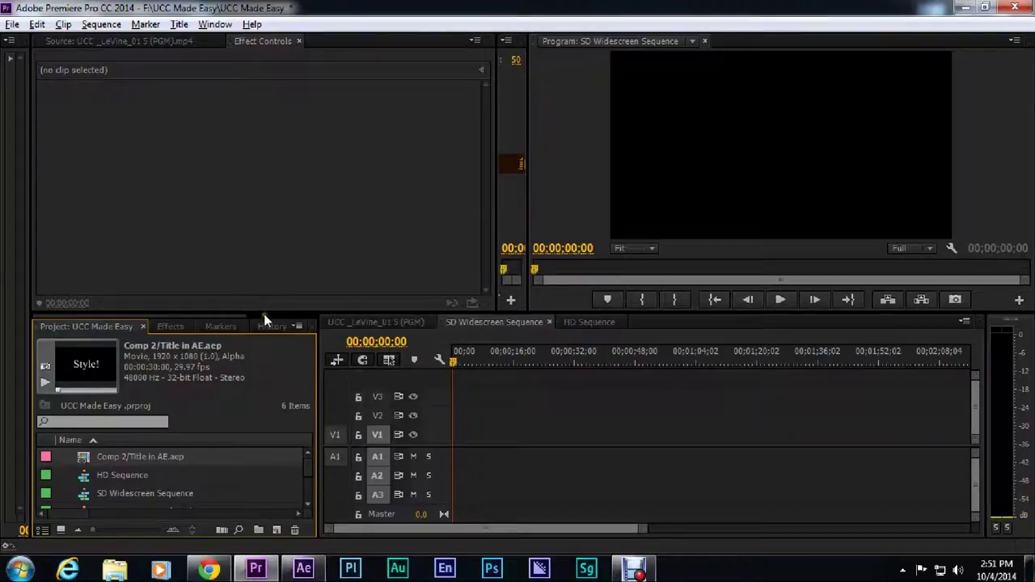
Step: Place Comp 2 with its audio at the start of the SD Widescreen Sequence, keeping the existing sequence settings
{"action": "left_click_drag", "start_coordinate": [265, 313], "coordinate": [270, 237]}
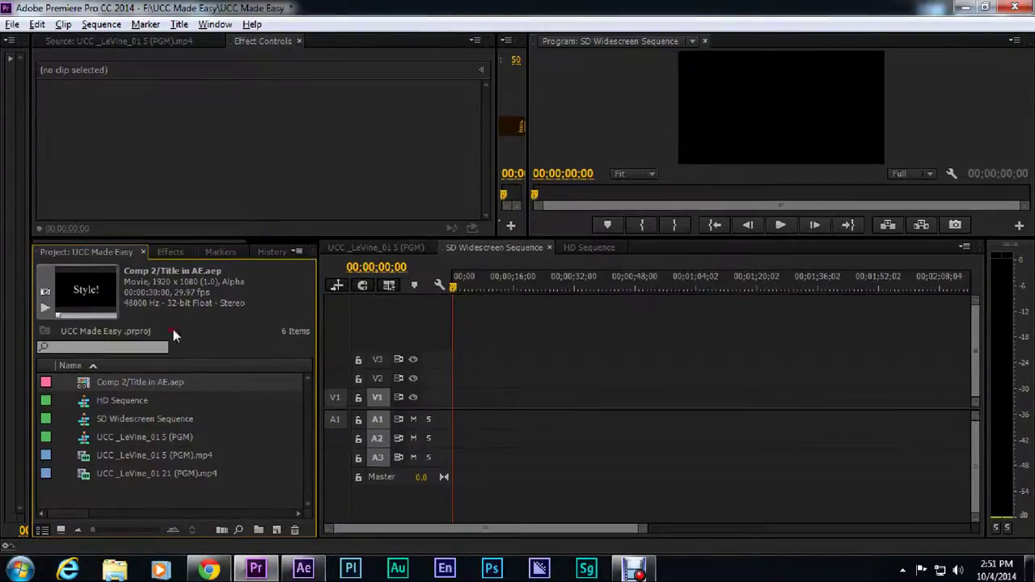
{"action": "left_click_drag", "start_coordinate": [87, 381], "coordinate": [487, 410]}
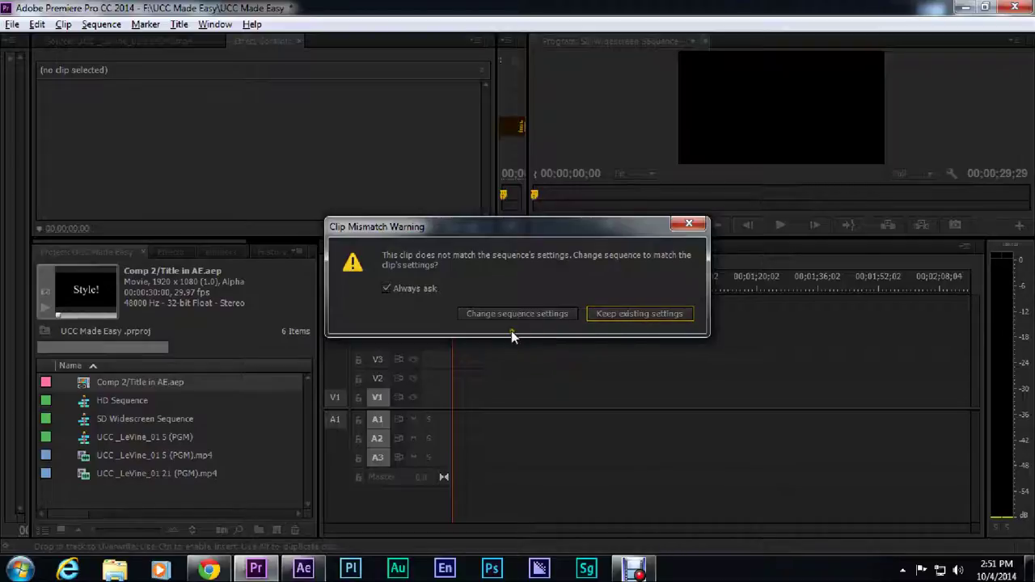
{"action": "left_click", "coordinate": [638, 318]}
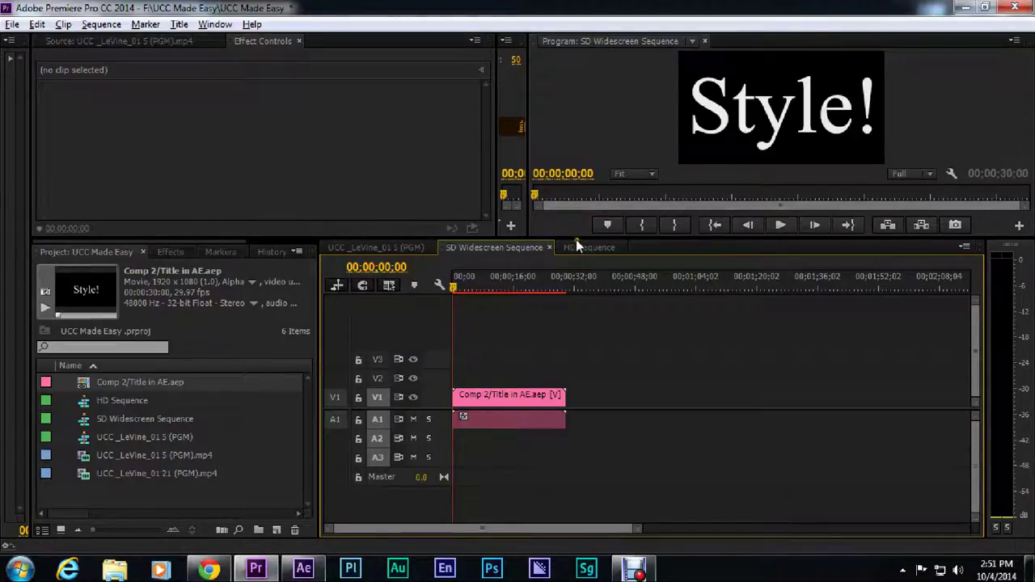
Step: Enlarge the monitor area and delete the Comp 2 clip with its audio from the SD Widescreen Sequence
{"action": "left_click_drag", "start_coordinate": [576, 240], "coordinate": [577, 326]}
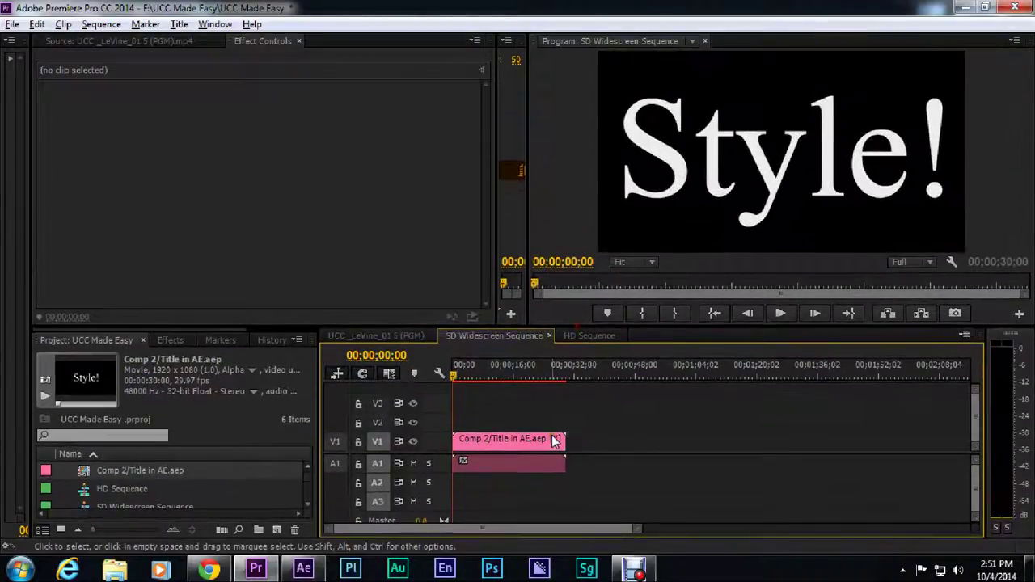
{"action": "left_click", "coordinate": [518, 463]}
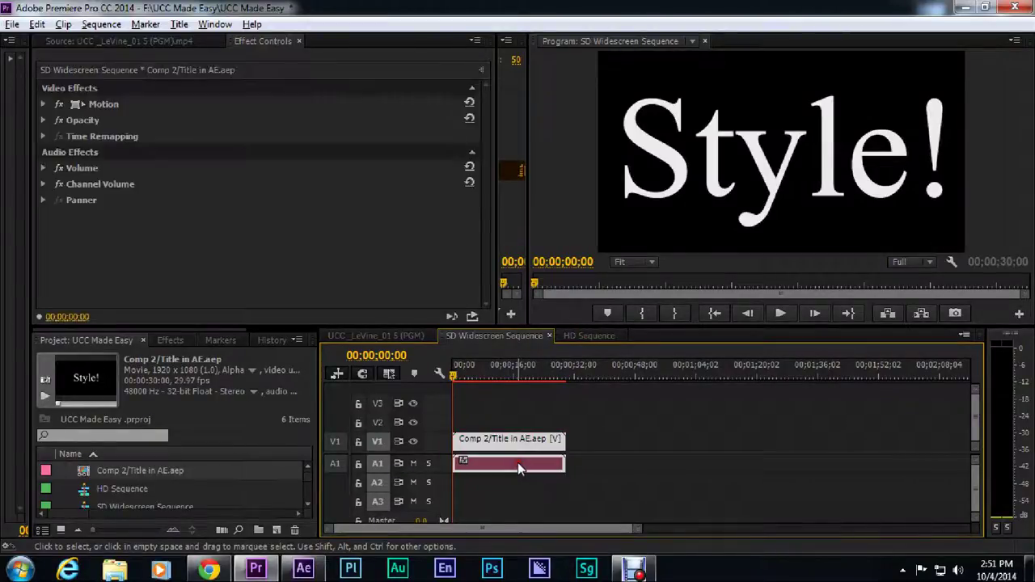
{"action": "key", "text": "Delete"}
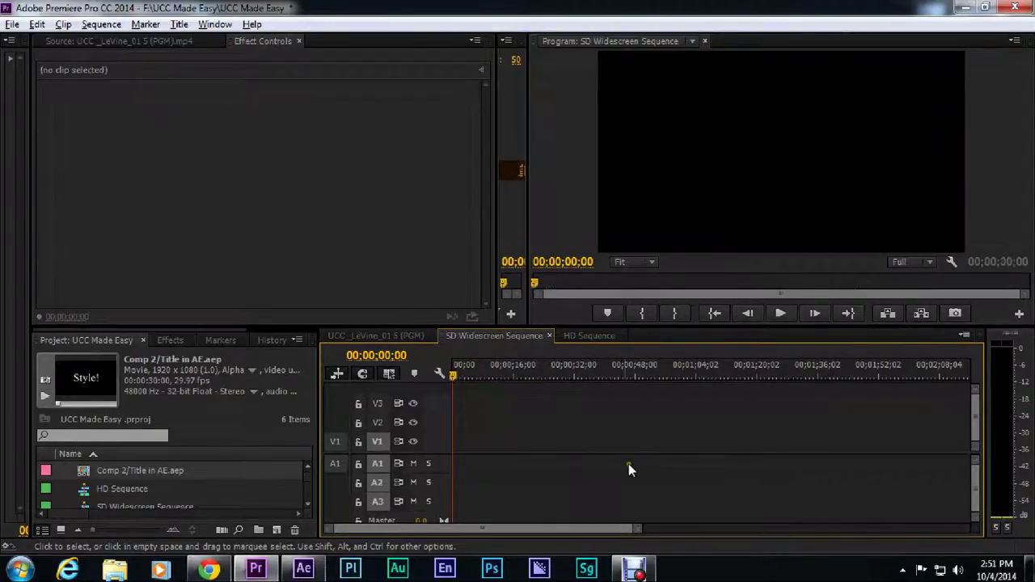
Step: Place only the video of Comp 2 at the start of V1 in the SD Widescreen Sequence, keeping the existing sequence settings
{"action": "double_click", "coordinate": [88, 470]}
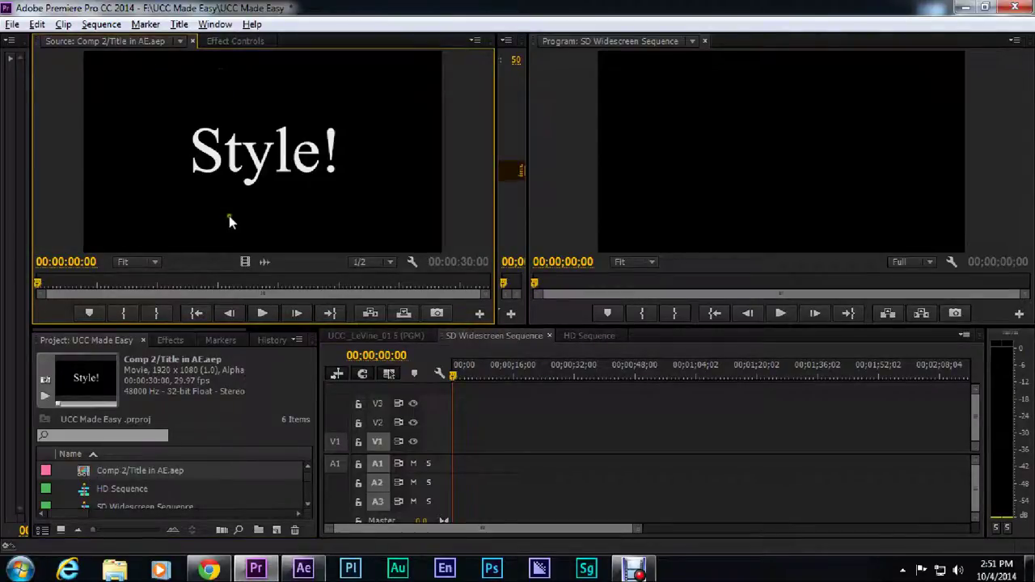
{"action": "left_click_drag", "start_coordinate": [245, 261], "coordinate": [459, 441]}
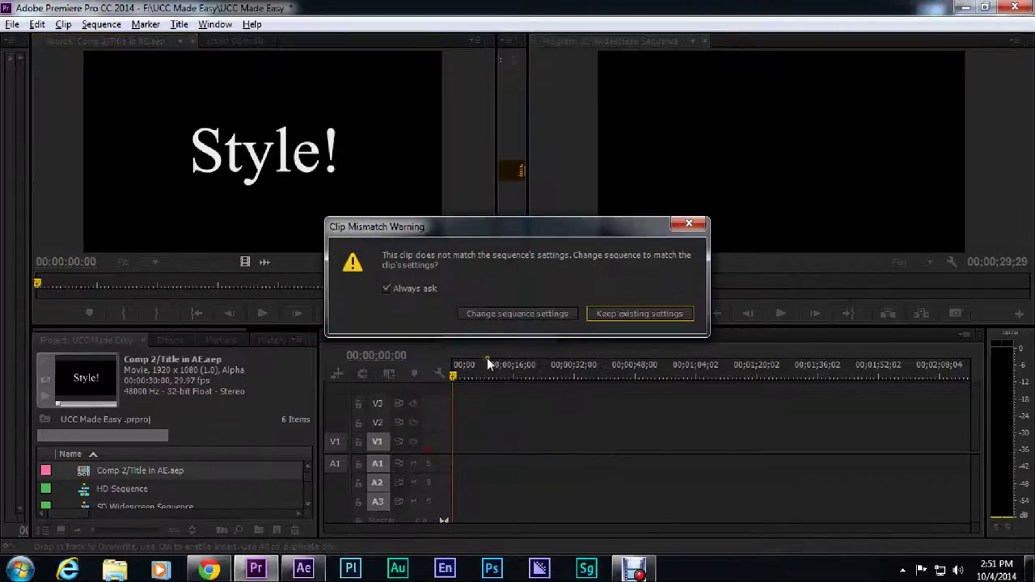
{"action": "left_click", "coordinate": [631, 314]}
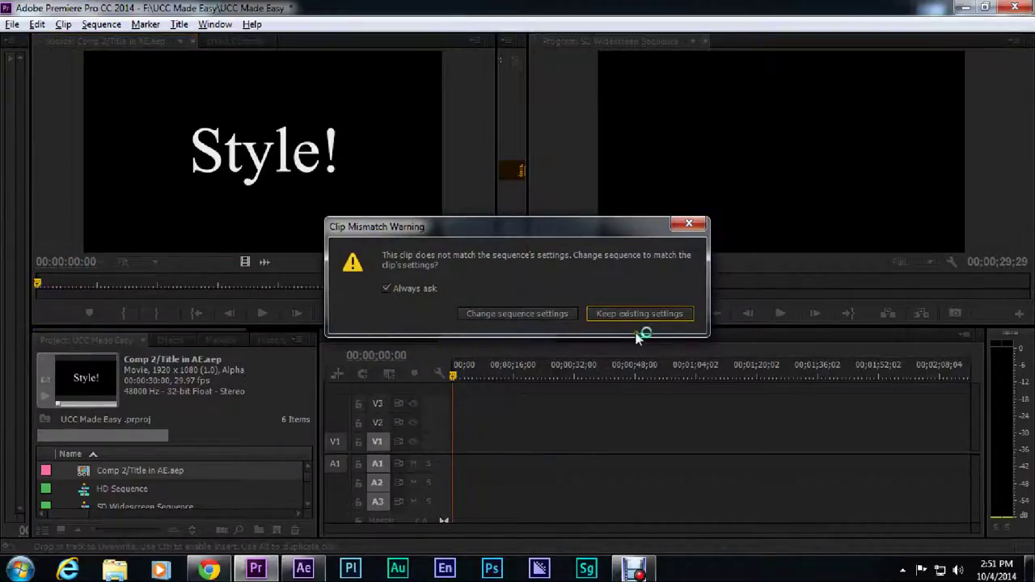
Step: Apply Set to Frame Size to the Comp 2 clip on V1 and inspect the title in a maximized Program monitor
{"action": "left_click", "coordinate": [494, 369]}
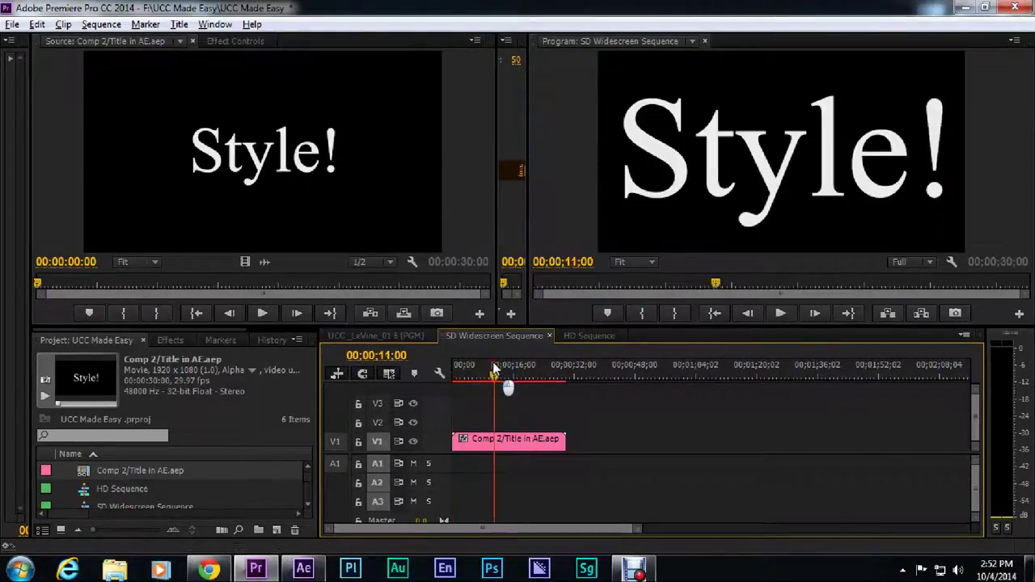
{"action": "left_click_drag", "start_coordinate": [494, 369], "coordinate": [504, 369]}
{"action": "right_click", "coordinate": [518, 440]}
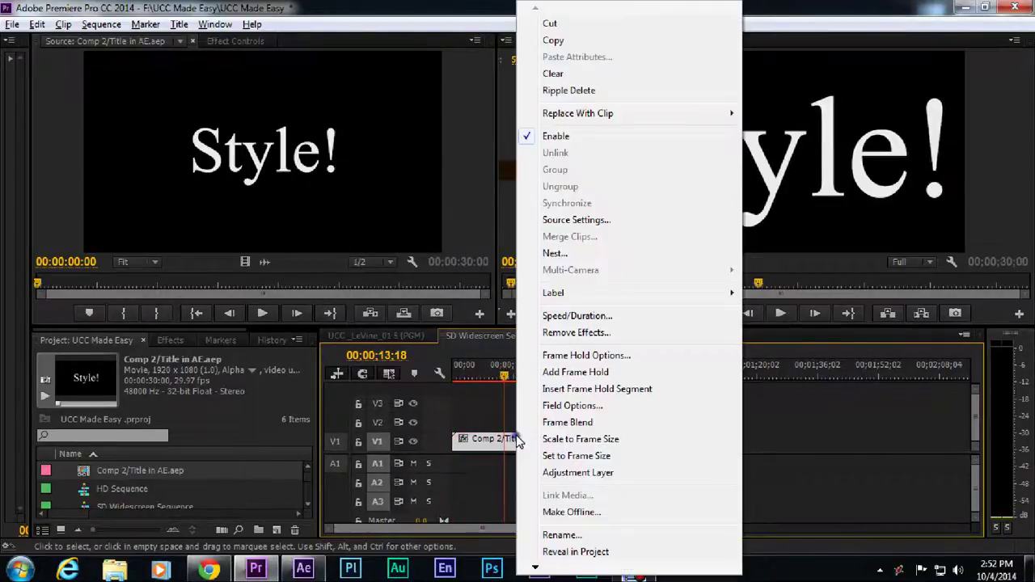
{"action": "left_click", "coordinate": [579, 457]}
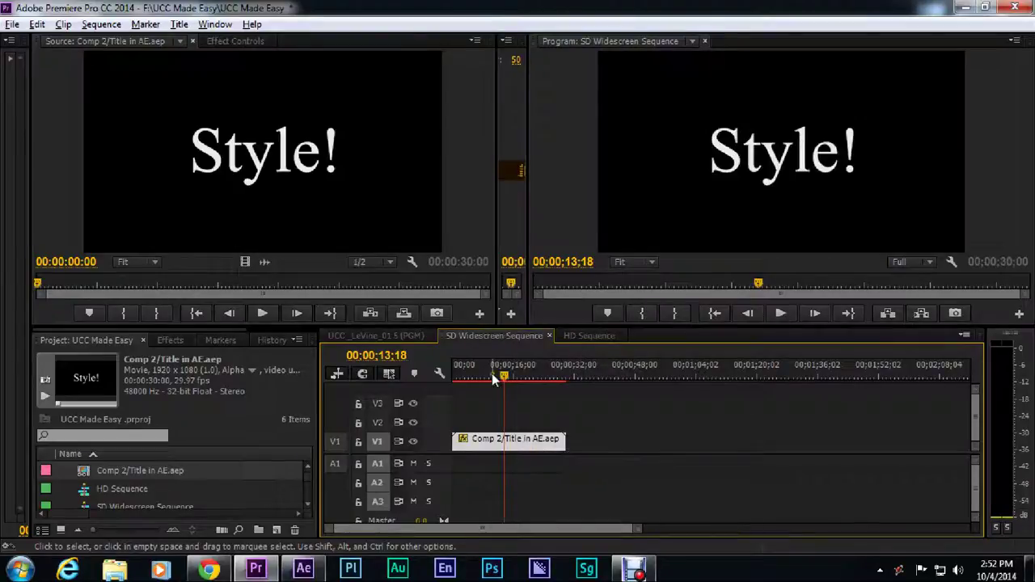
{"action": "left_click_drag", "start_coordinate": [523, 372], "coordinate": [490, 381]}
{"action": "left_click", "coordinate": [550, 232]}
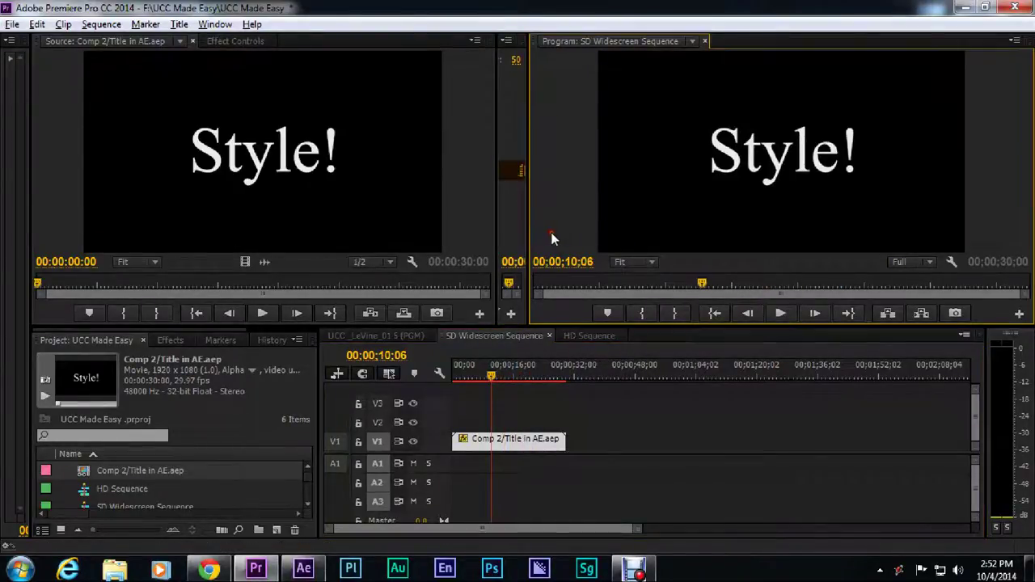
{"action": "key", "text": "grave"}
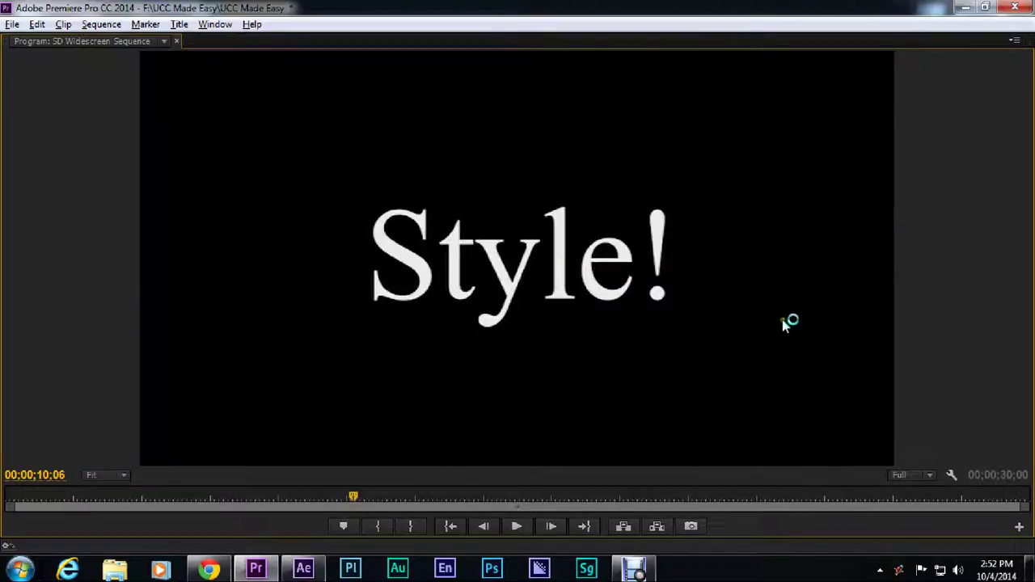
{"action": "key", "text": "grave"}
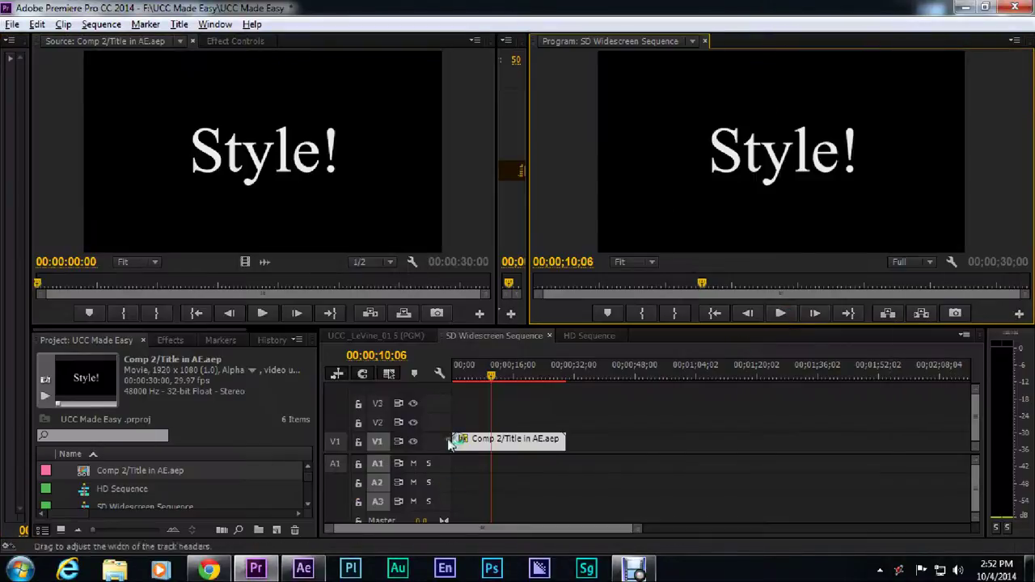
{"action": "mouse_move", "coordinate": [489, 370]}
{"action": "left_mouse_down"}
{"action": "mouse_move", "coordinate": [534, 380]}
{"action": "mouse_move", "coordinate": [463, 385]}
{"action": "mouse_move", "coordinate": [503, 390]}
{"action": "mouse_move", "coordinate": [519, 378]}
{"action": "mouse_move", "coordinate": [480, 381]}
{"action": "mouse_move", "coordinate": [499, 381]}
{"action": "mouse_move", "coordinate": [493, 390]}
{"action": "left_mouse_up"}
Step: Place only the video of Comp 2 at the start of V1 in the HD Sequence and compare the title with the SD Widescreen Sequence
{"action": "left_click", "coordinate": [570, 333]}
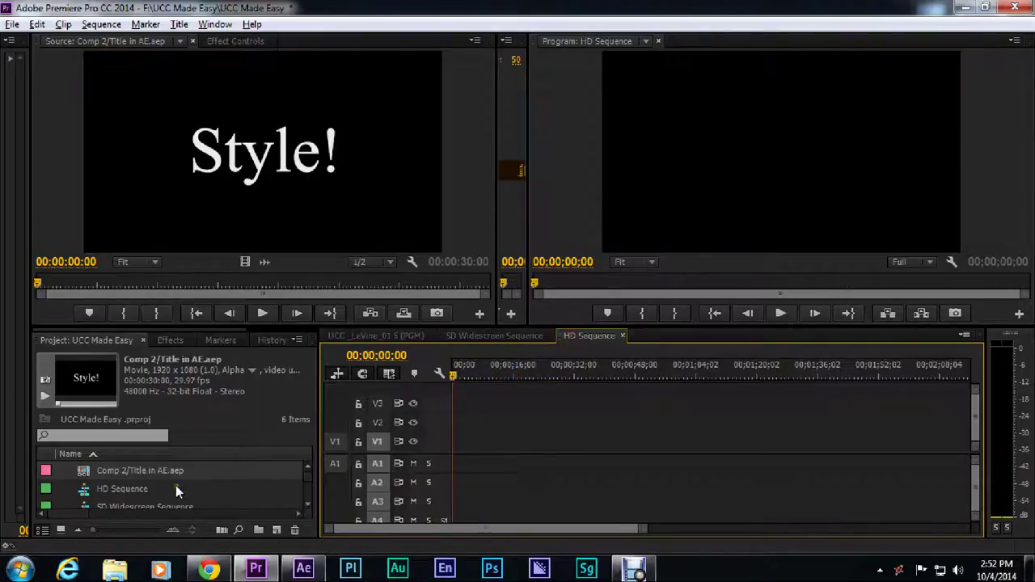
{"action": "double_click", "coordinate": [84, 472]}
{"action": "left_click_drag", "start_coordinate": [245, 262], "coordinate": [455, 445]}
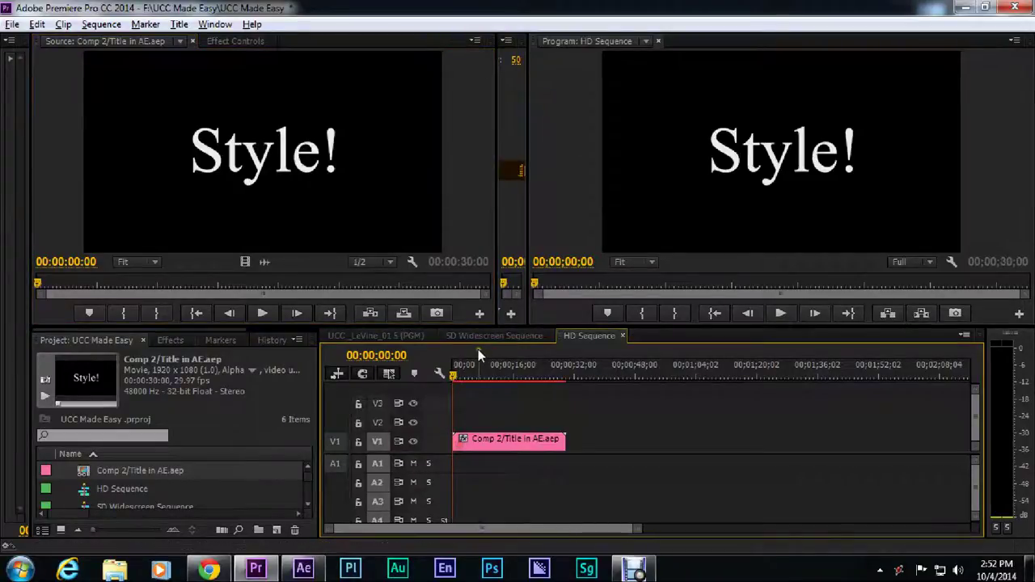
{"action": "mouse_move", "coordinate": [509, 373]}
{"action": "left_mouse_down"}
{"action": "mouse_move", "coordinate": [527, 373]}
{"action": "mouse_move", "coordinate": [499, 374]}
{"action": "left_mouse_up"}
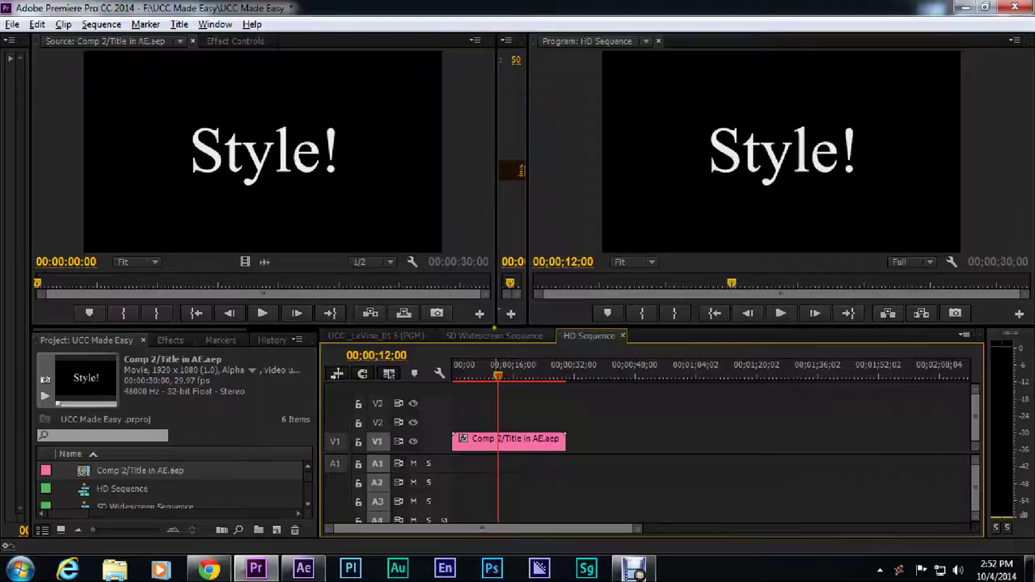
{"action": "left_click", "coordinate": [490, 336]}
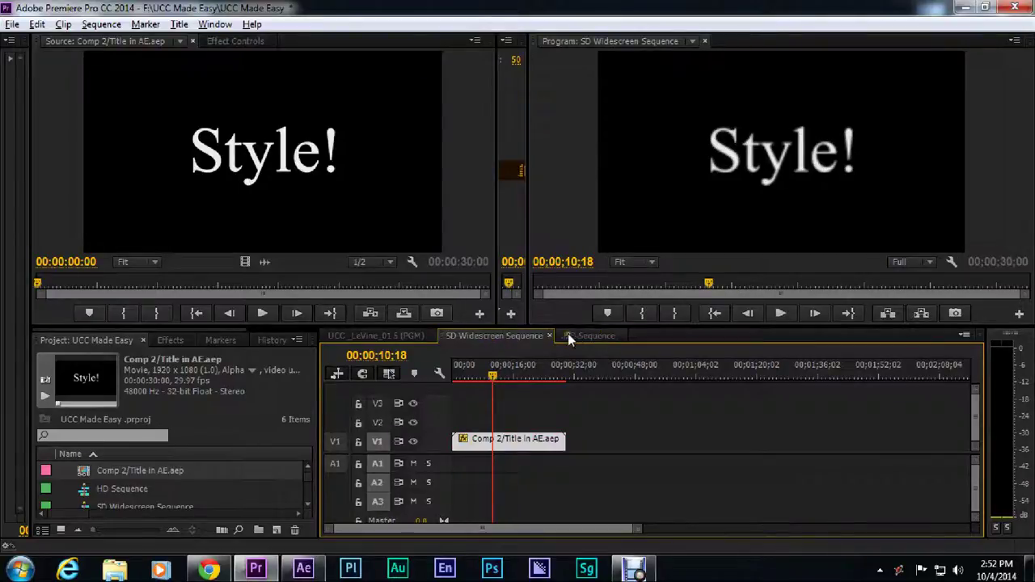
{"action": "left_click", "coordinate": [598, 334]}
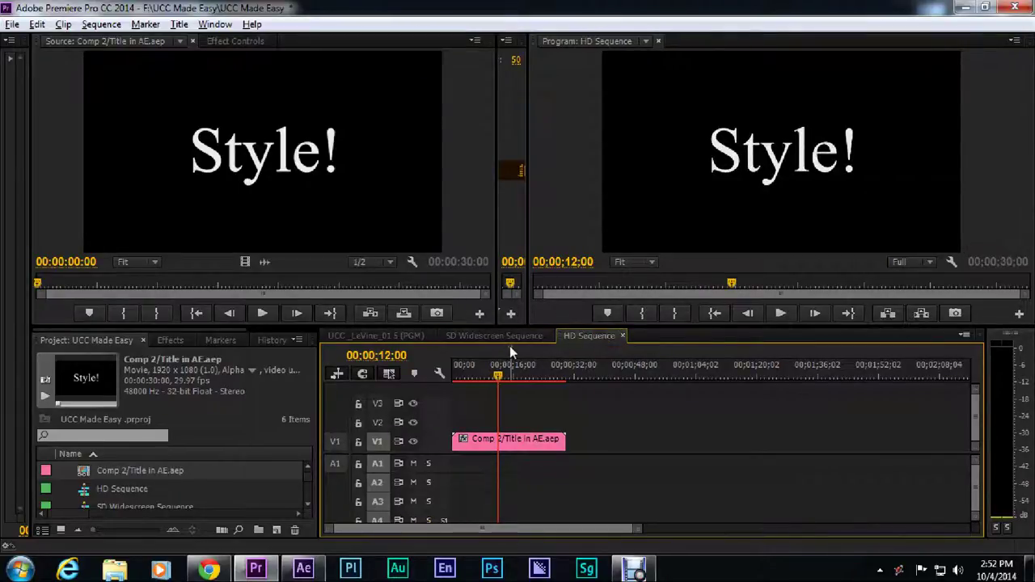
{"action": "left_click_drag", "start_coordinate": [499, 373], "coordinate": [502, 373]}
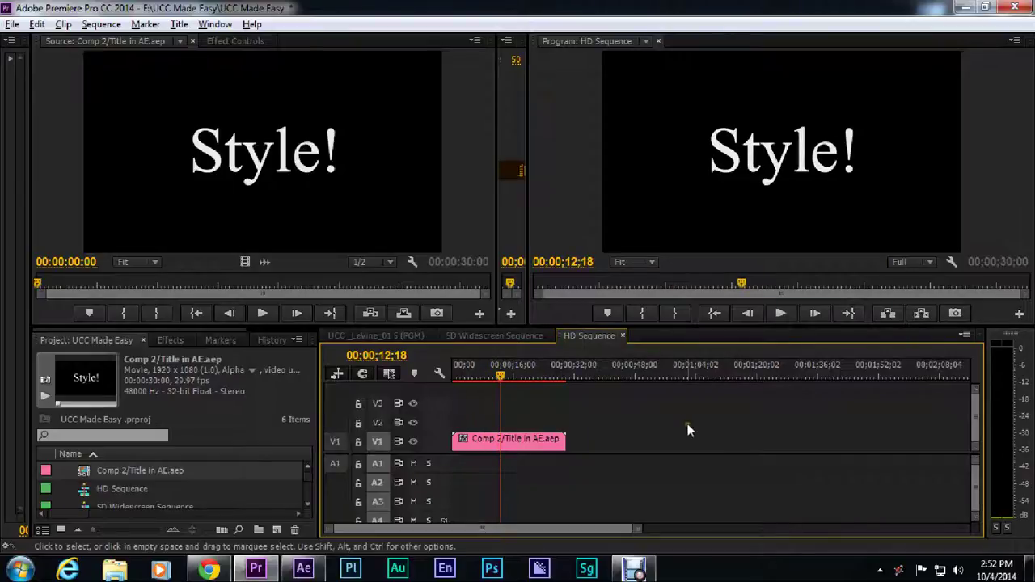